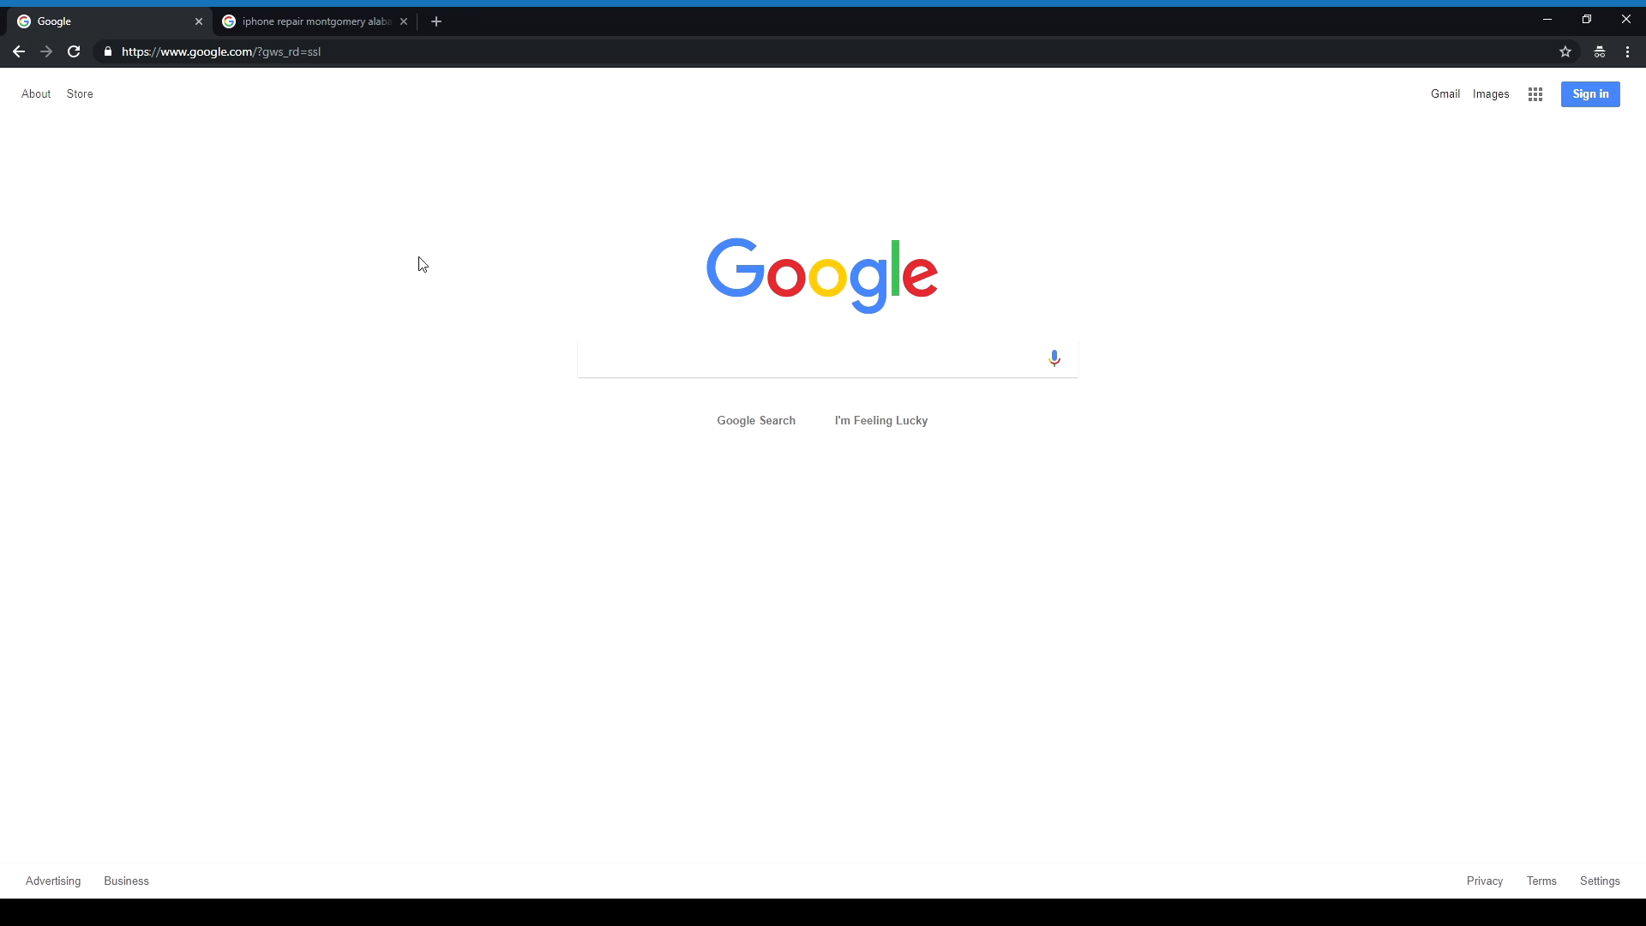
Step: Search Google for 'google my business', open the official site, and go to its sign-in page
click(343, 16)
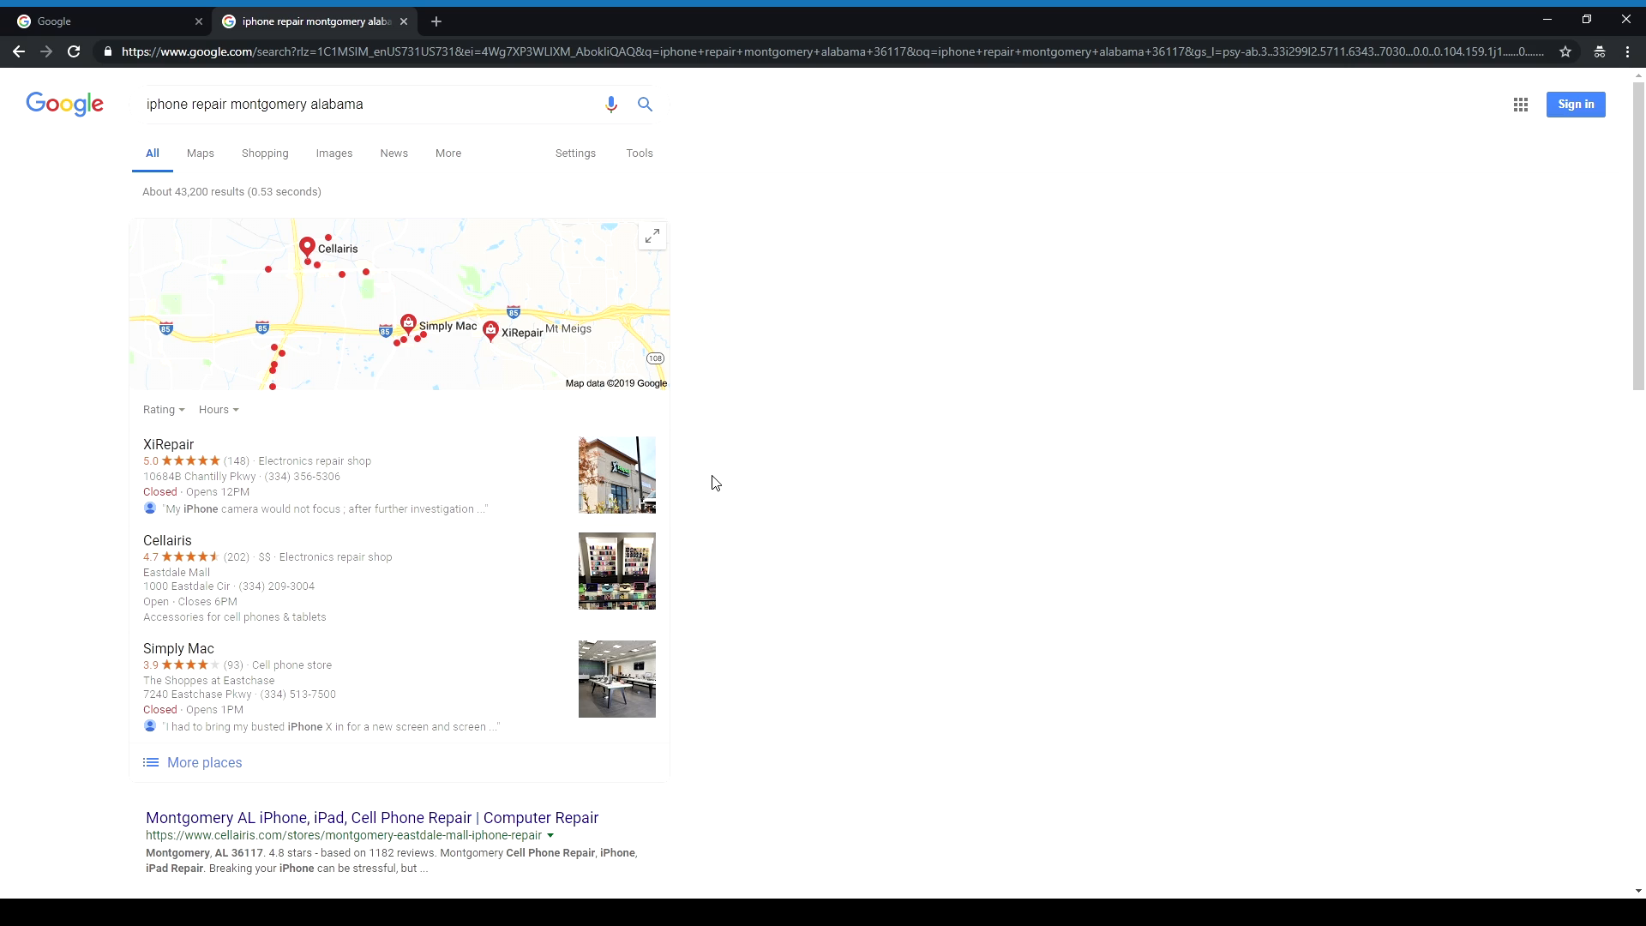
key(ctrl+shift+Tab)
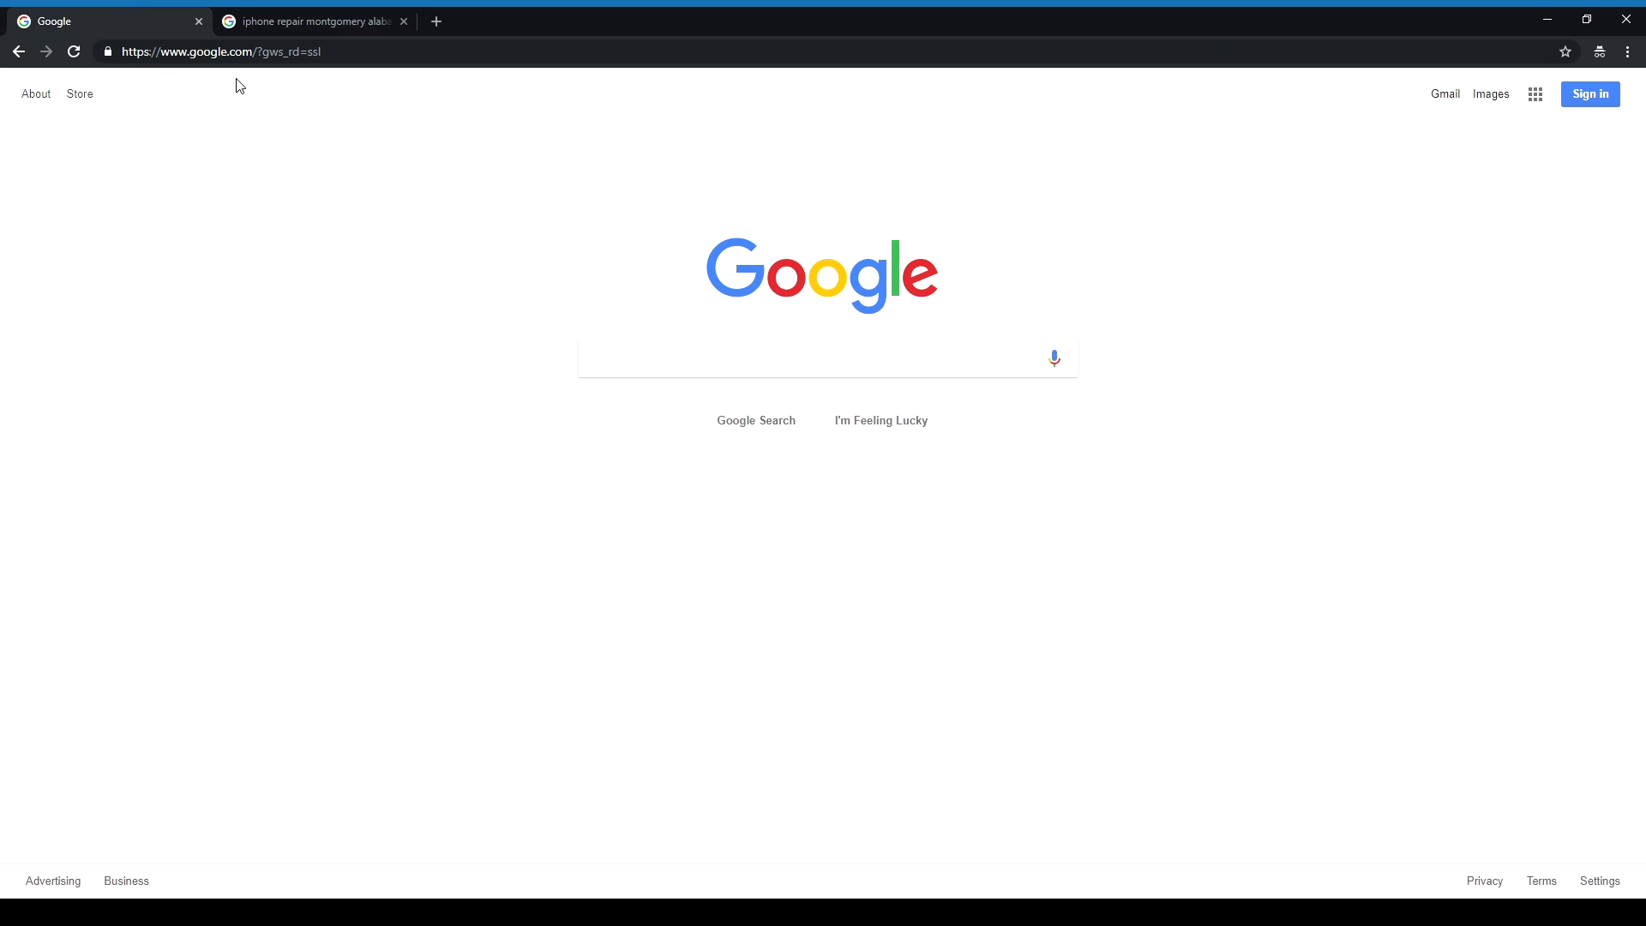
text(google mu)
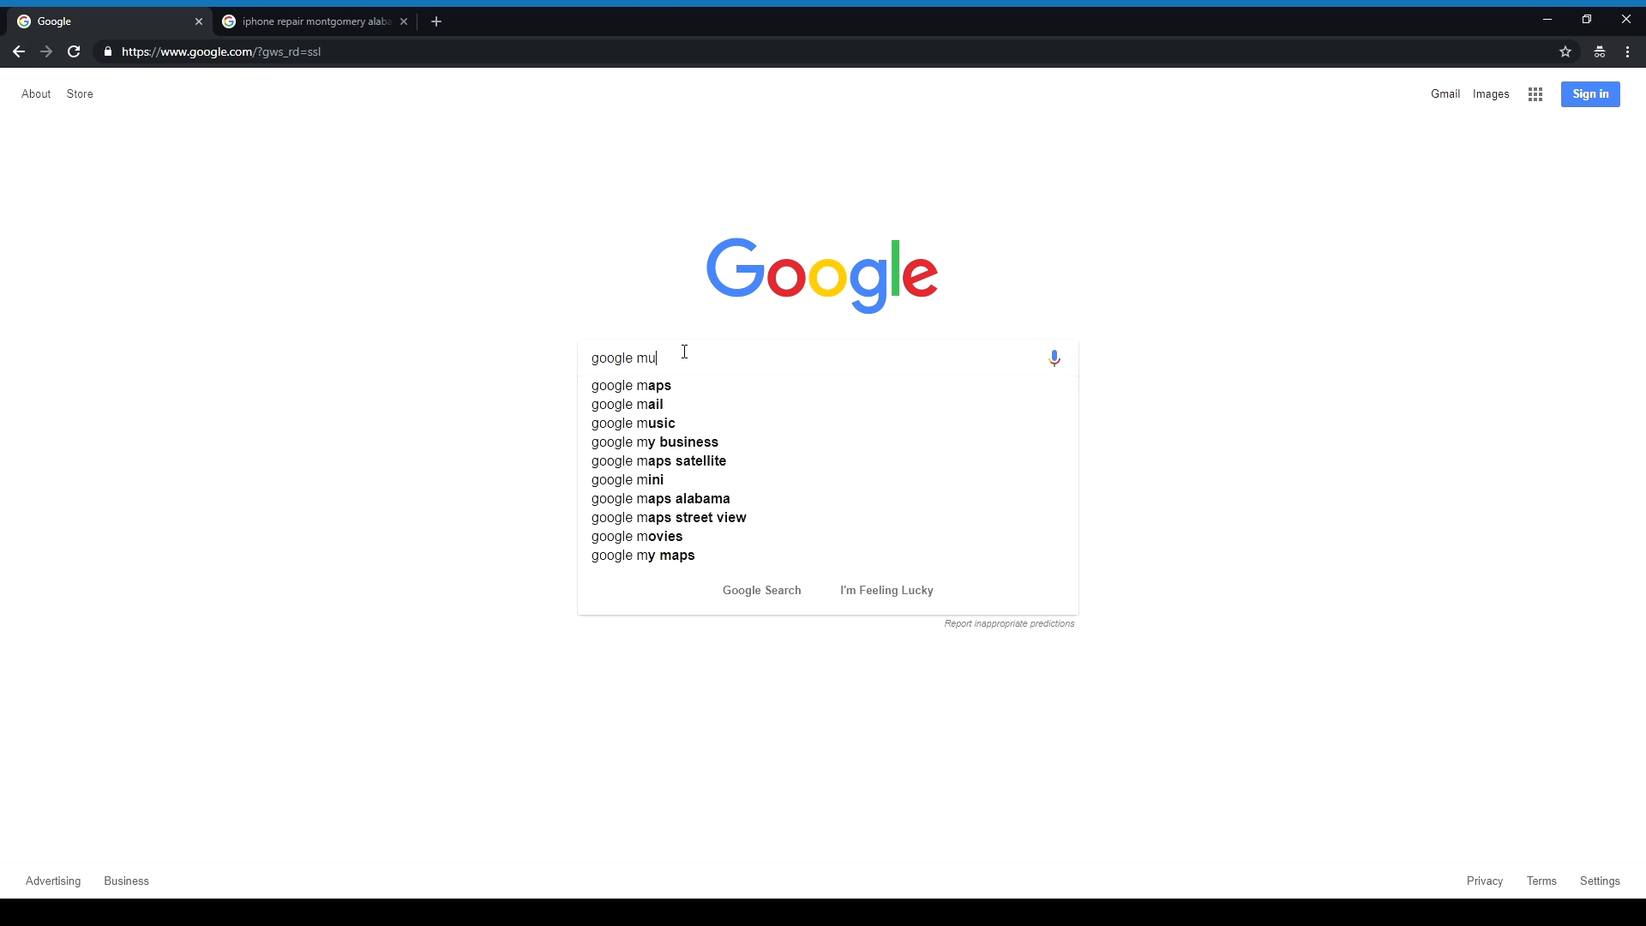
key(BackSpace)
text(y b)
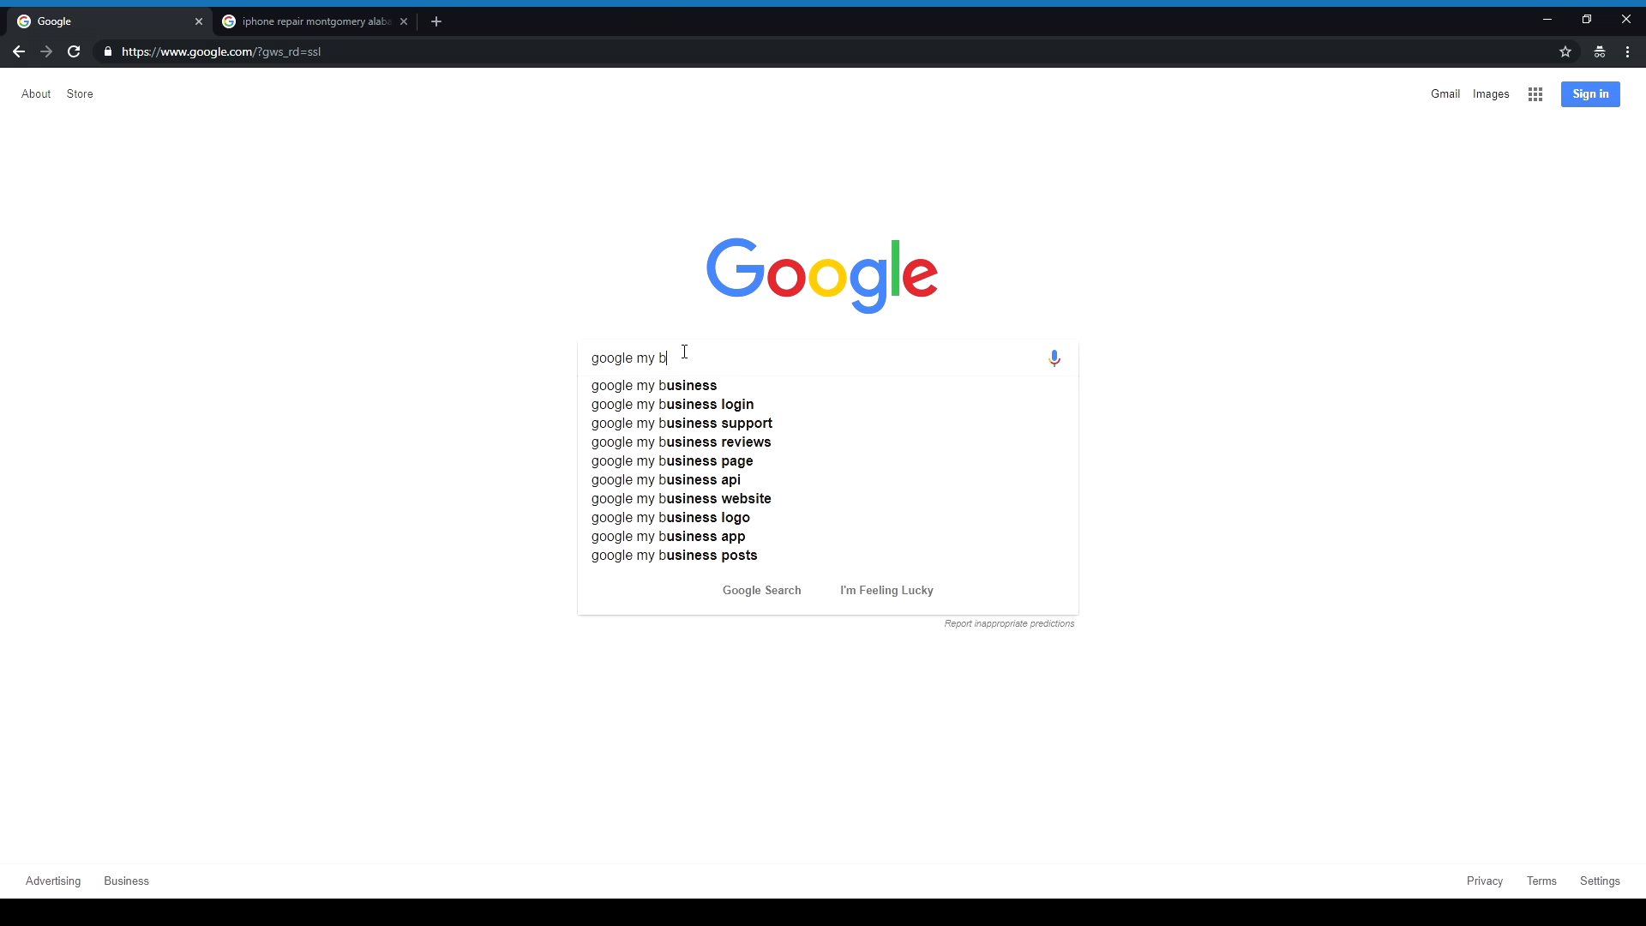
click(684, 390)
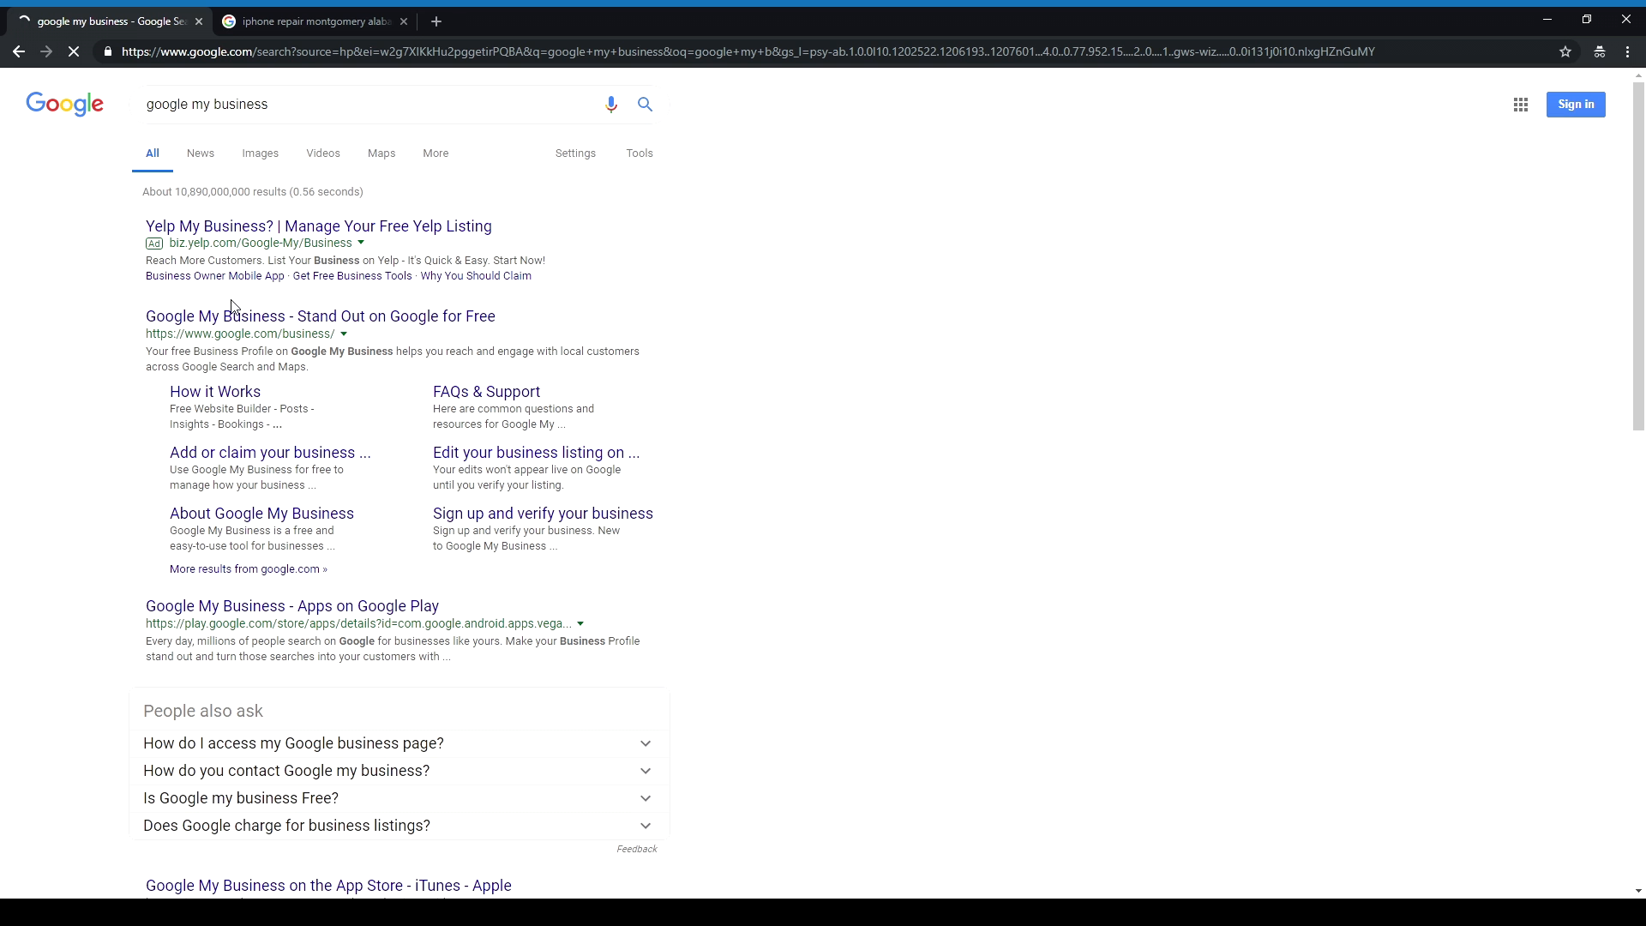
click(255, 319)
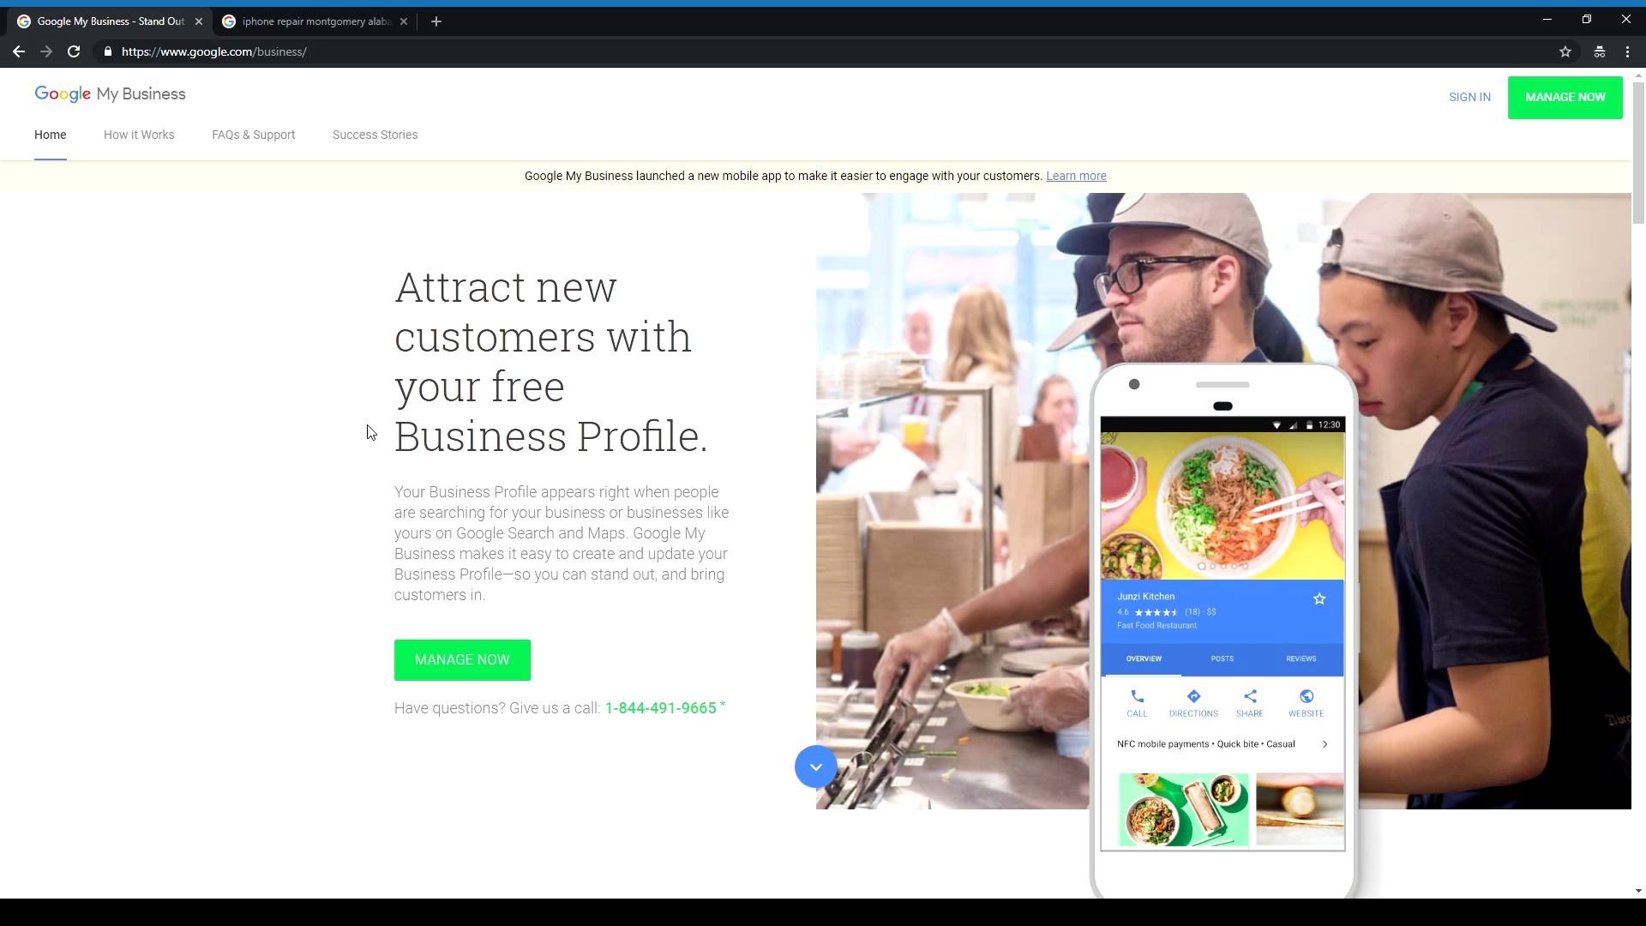
click(1482, 99)
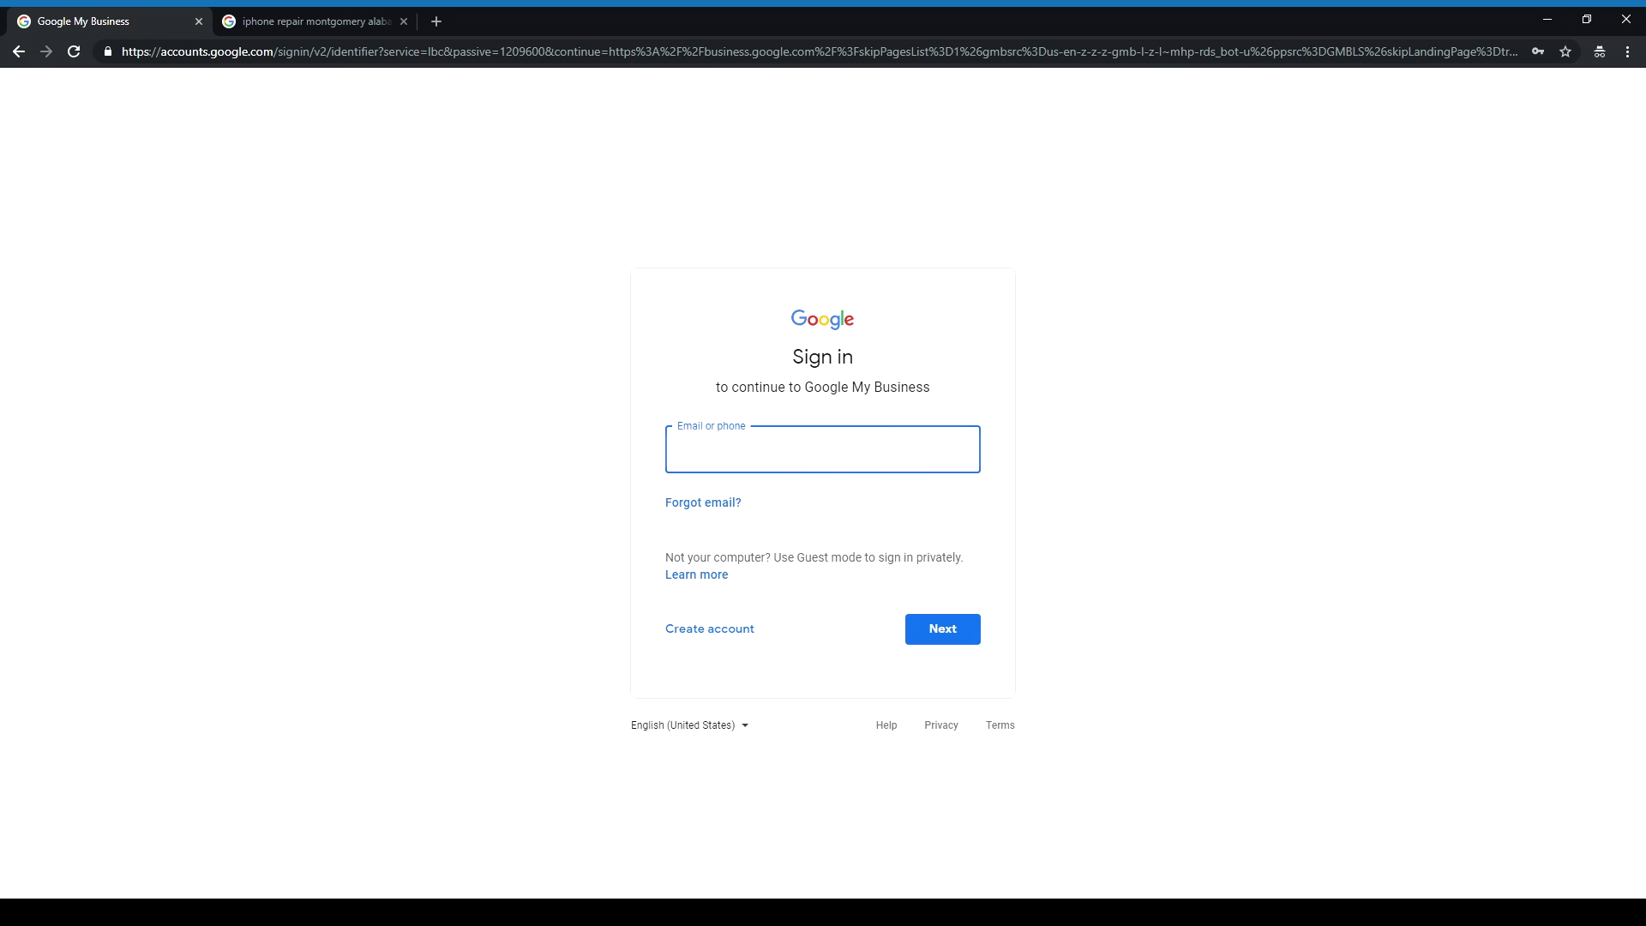
Step: Sign in with the account and enter 'XiRepair' as the business name
click(931, 632)
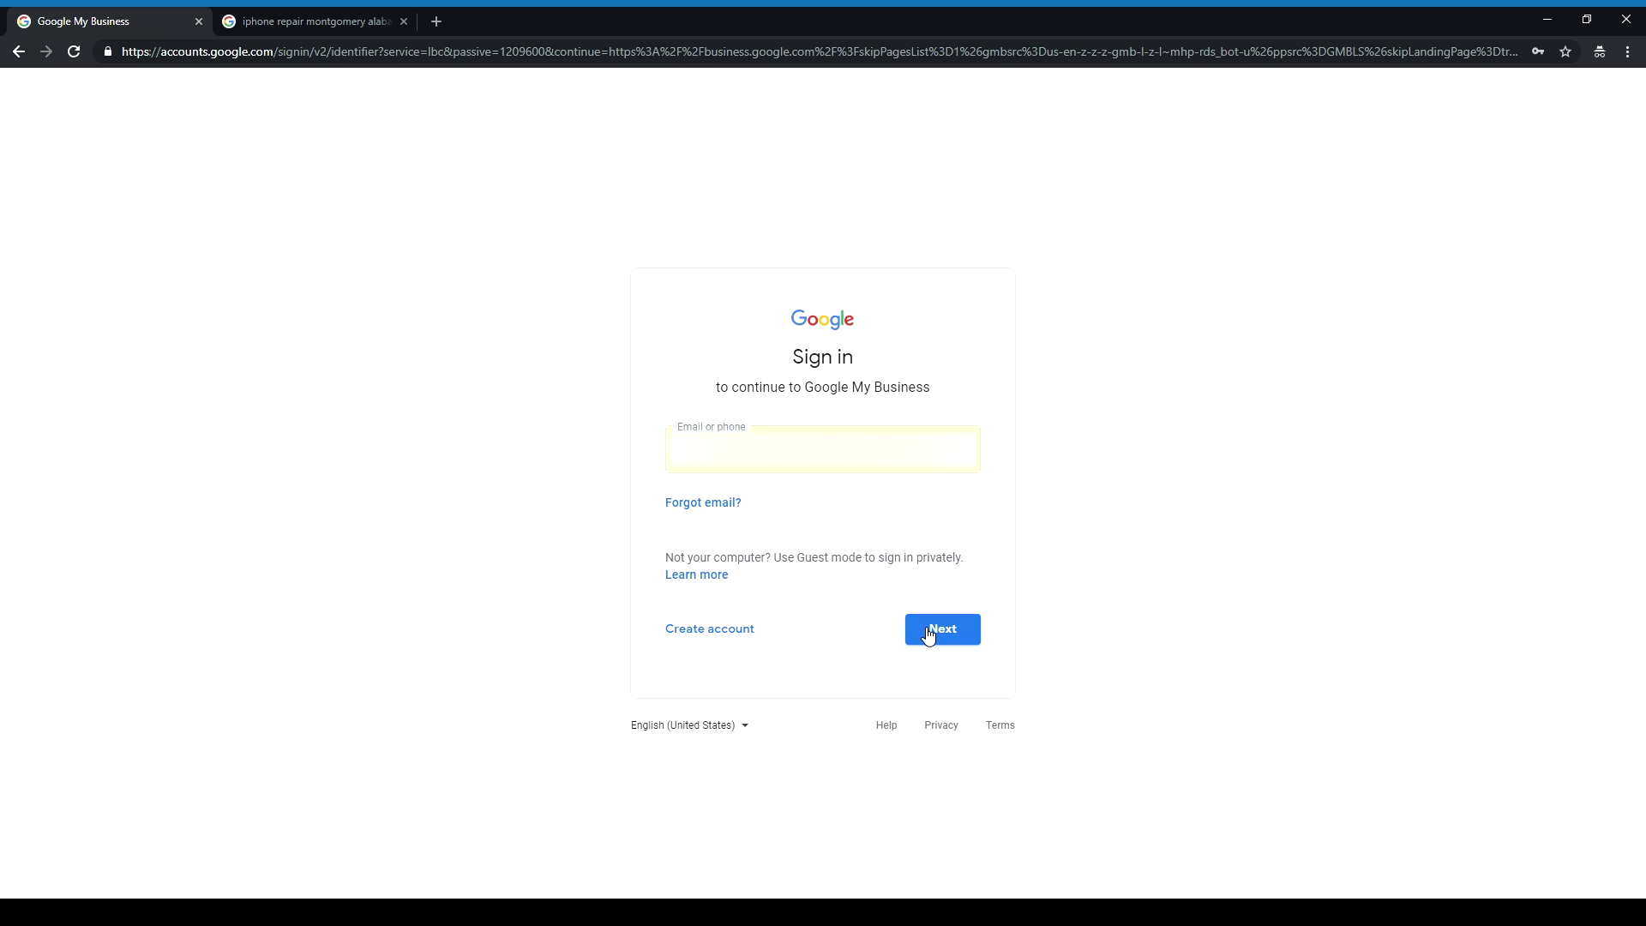
click(932, 549)
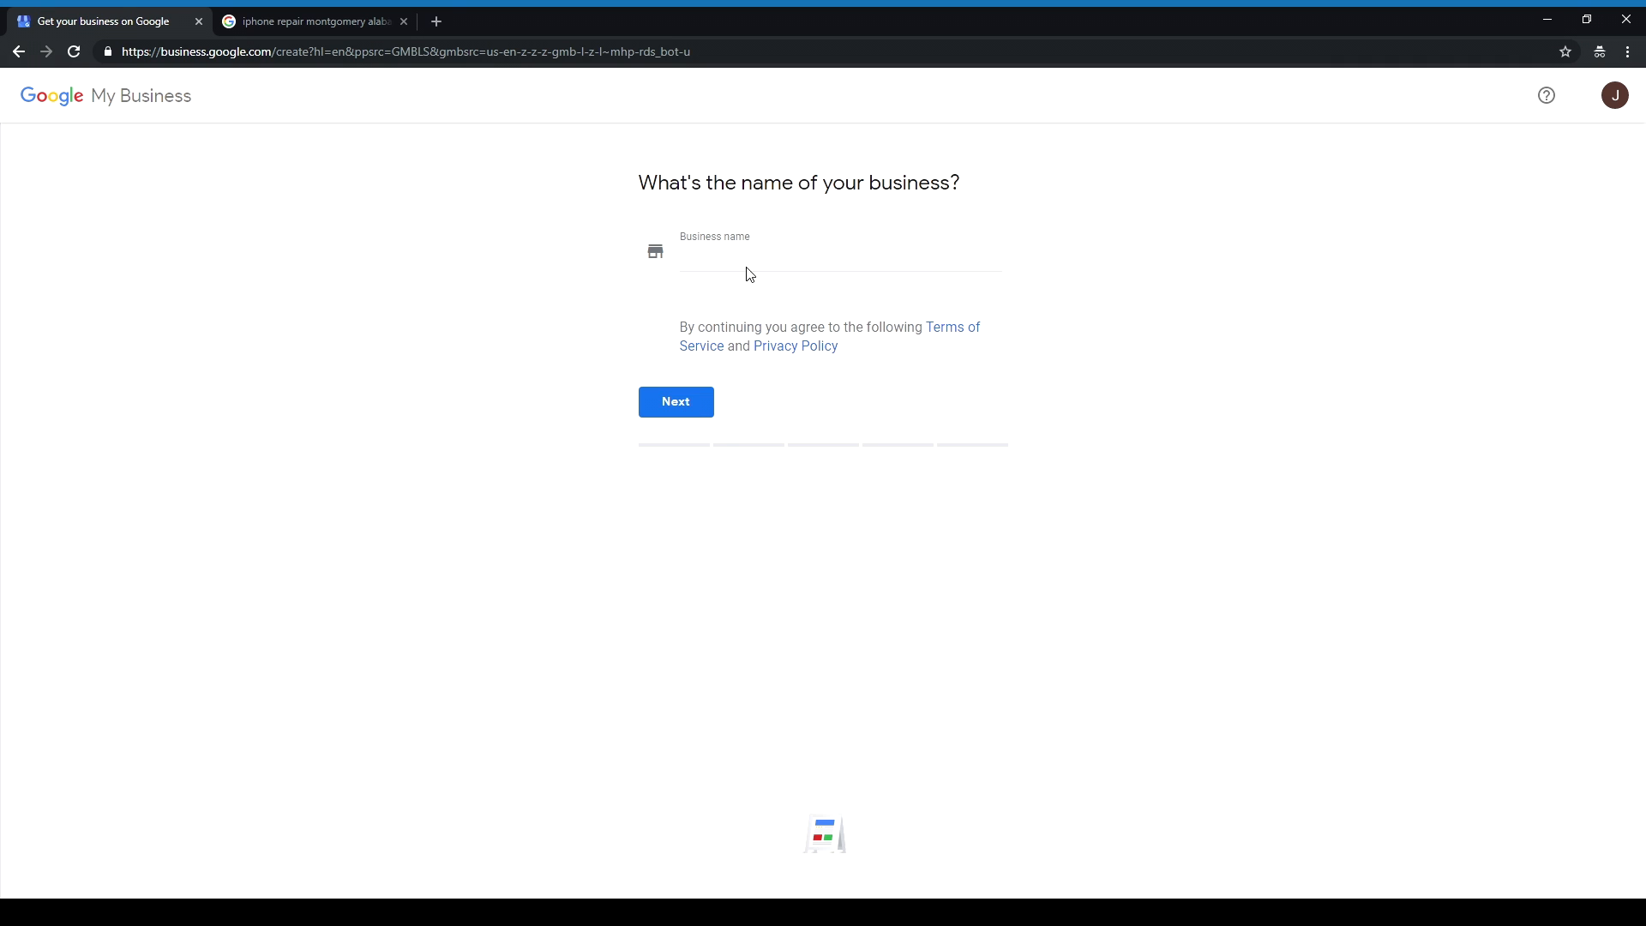
click(749, 268)
text(XiRepair)
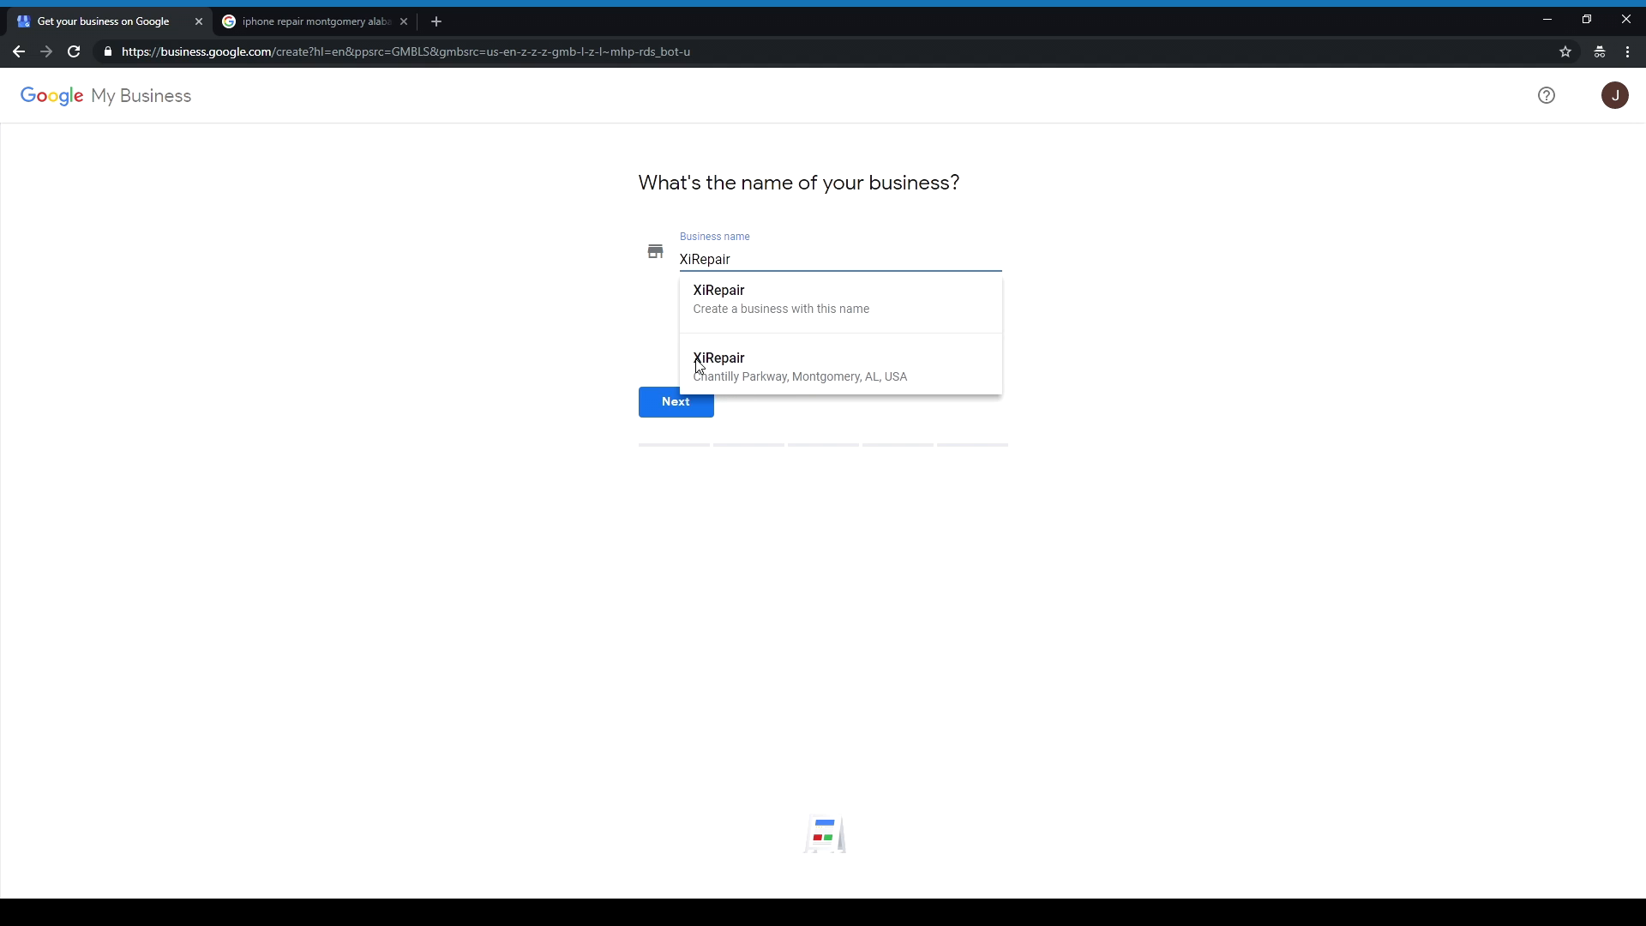
Step: Dismiss the business name suggestions and confirm XiRepair to reach the location step
click(537, 371)
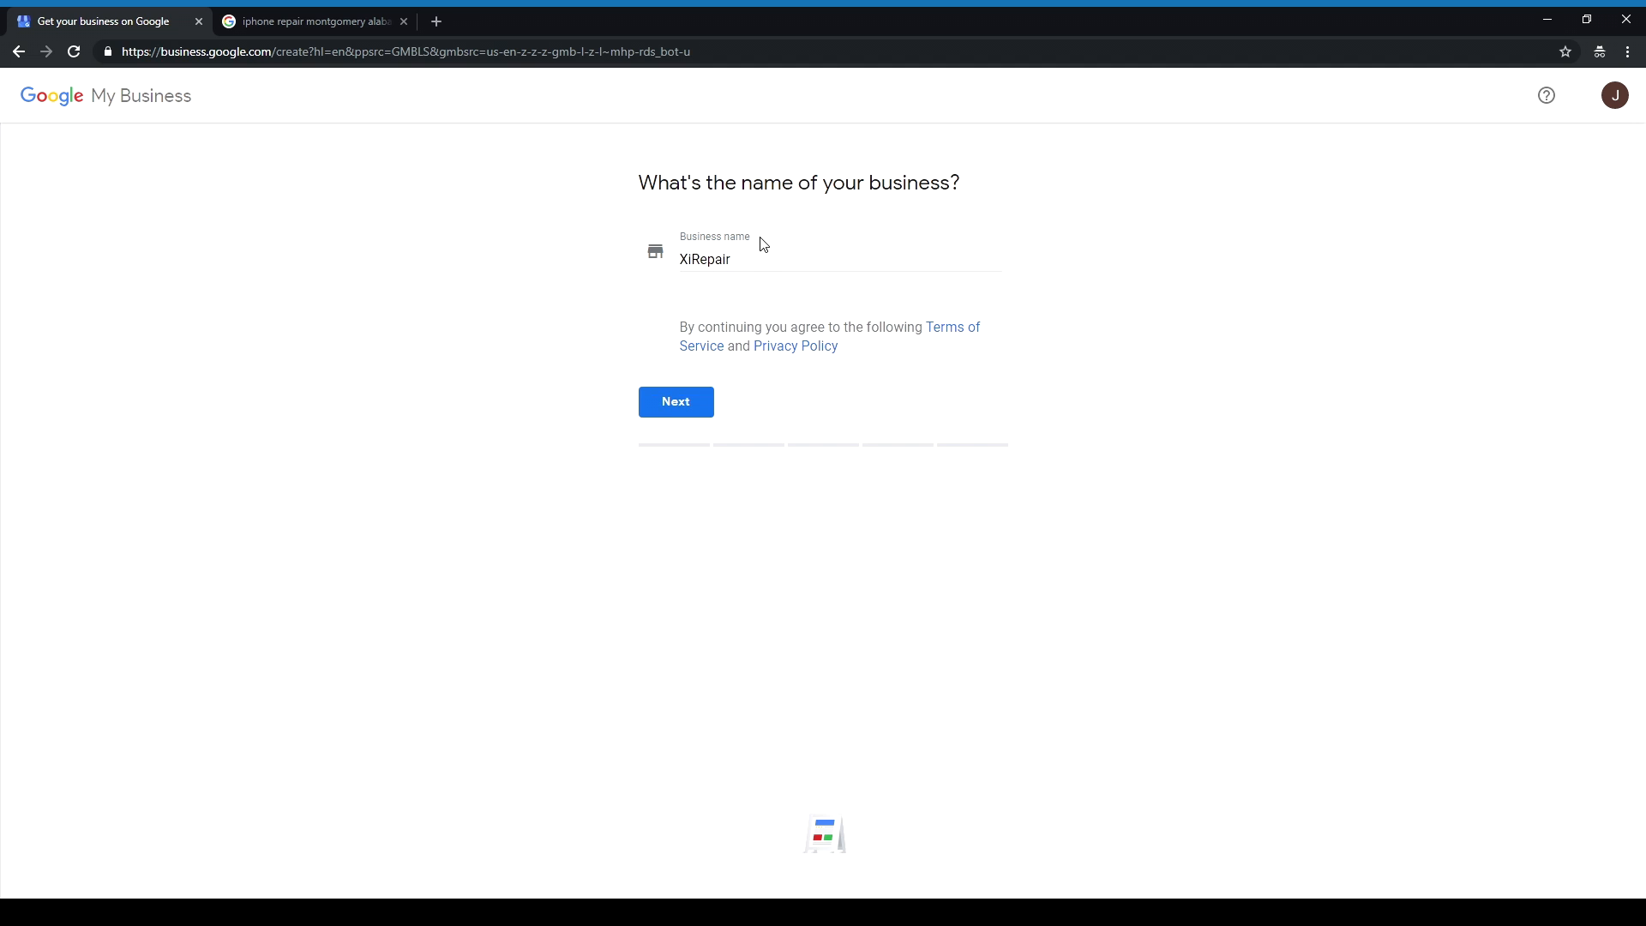
click(693, 257)
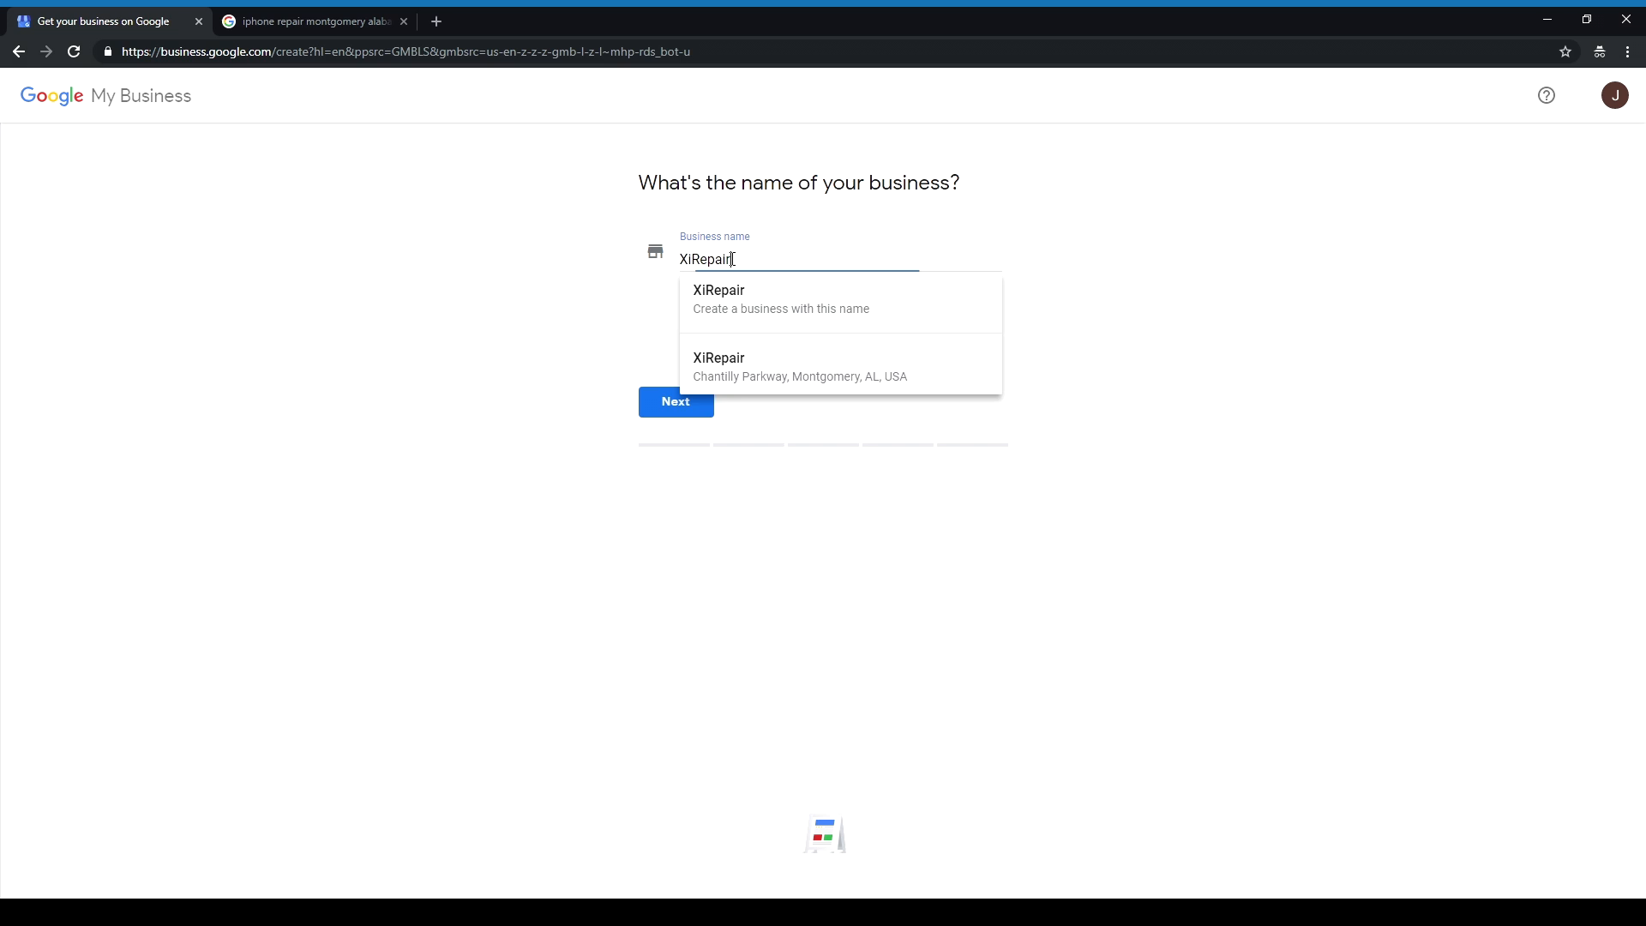
click(637, 316)
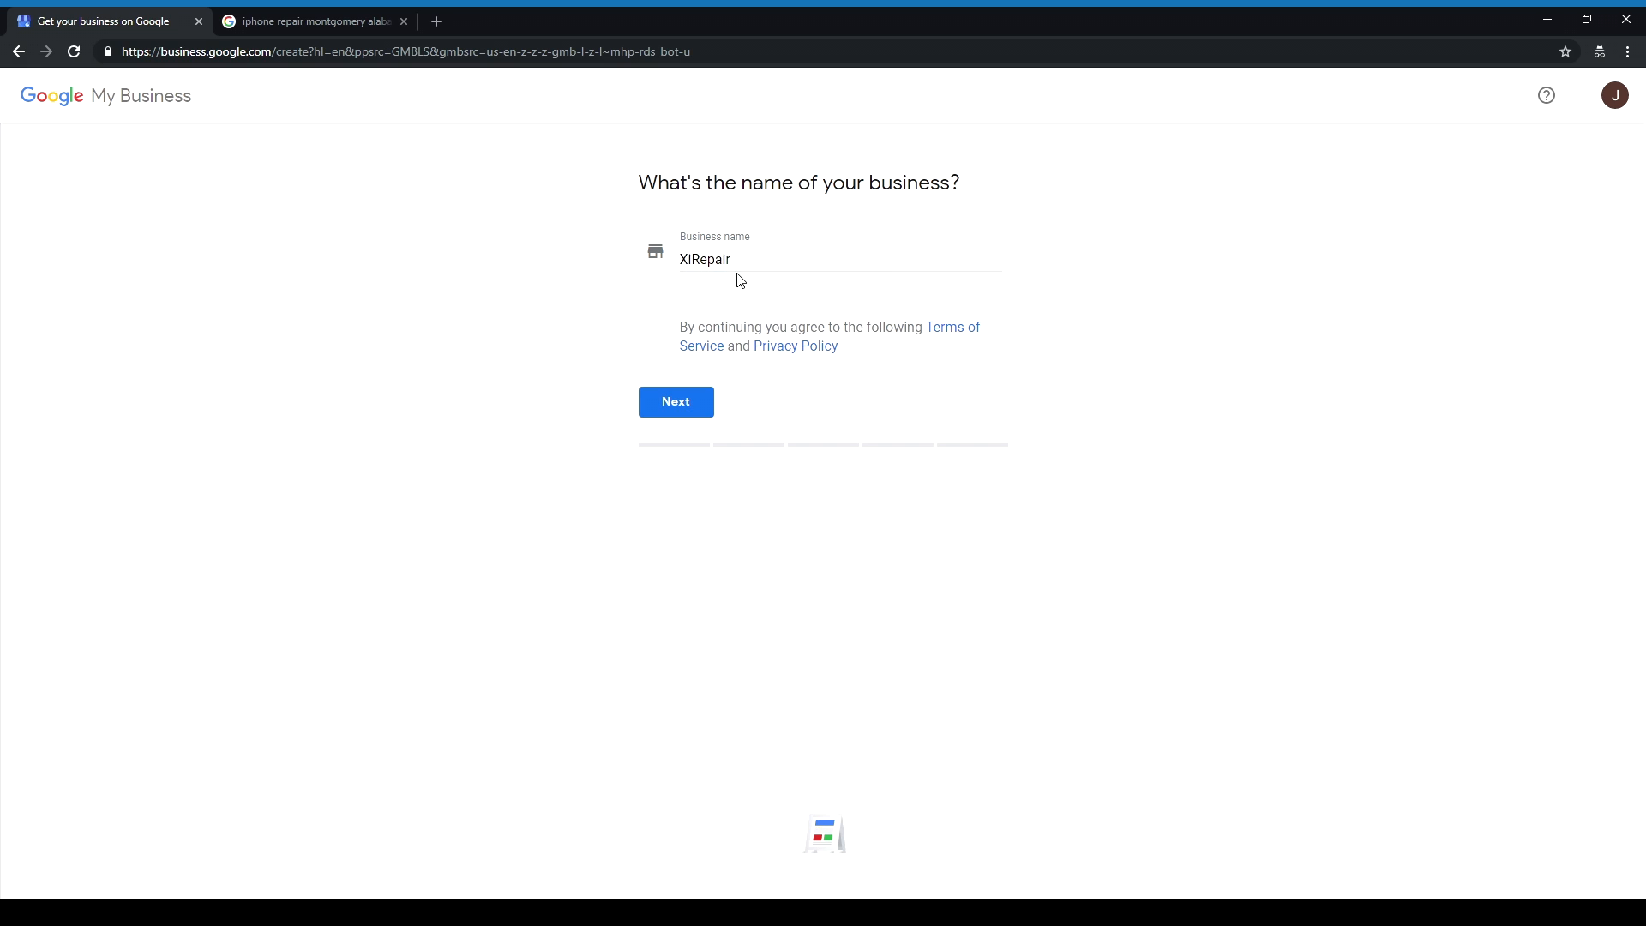
click(760, 262)
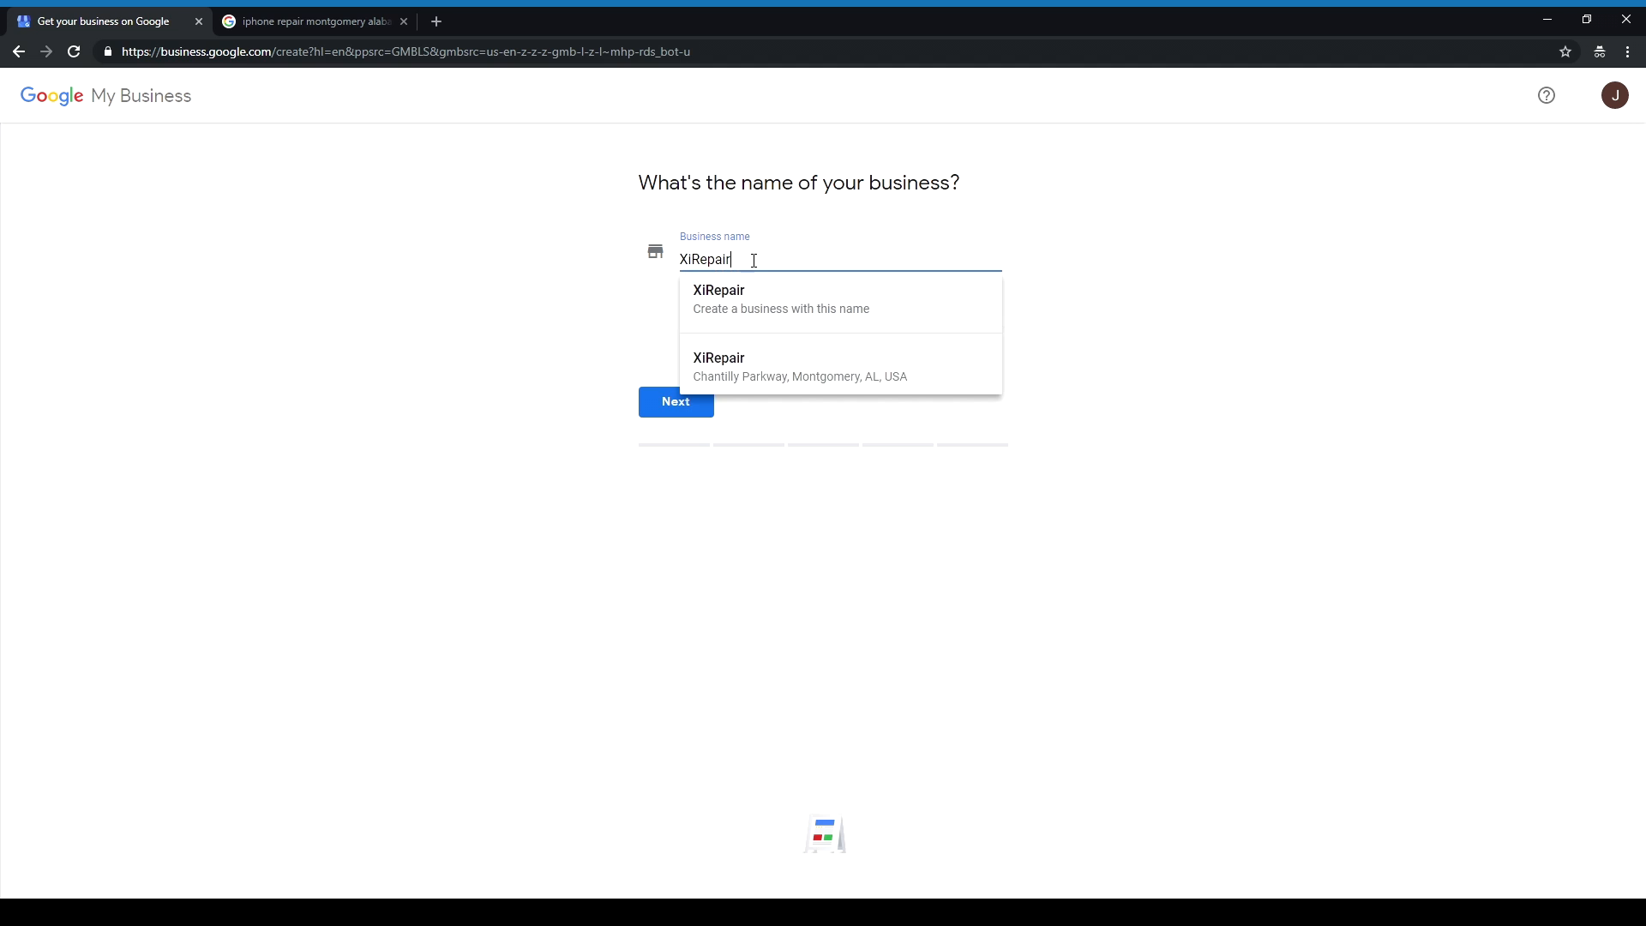
click(625, 312)
click(746, 261)
click(649, 340)
click(739, 260)
click(645, 347)
click(753, 261)
click(663, 322)
click(748, 260)
click(655, 326)
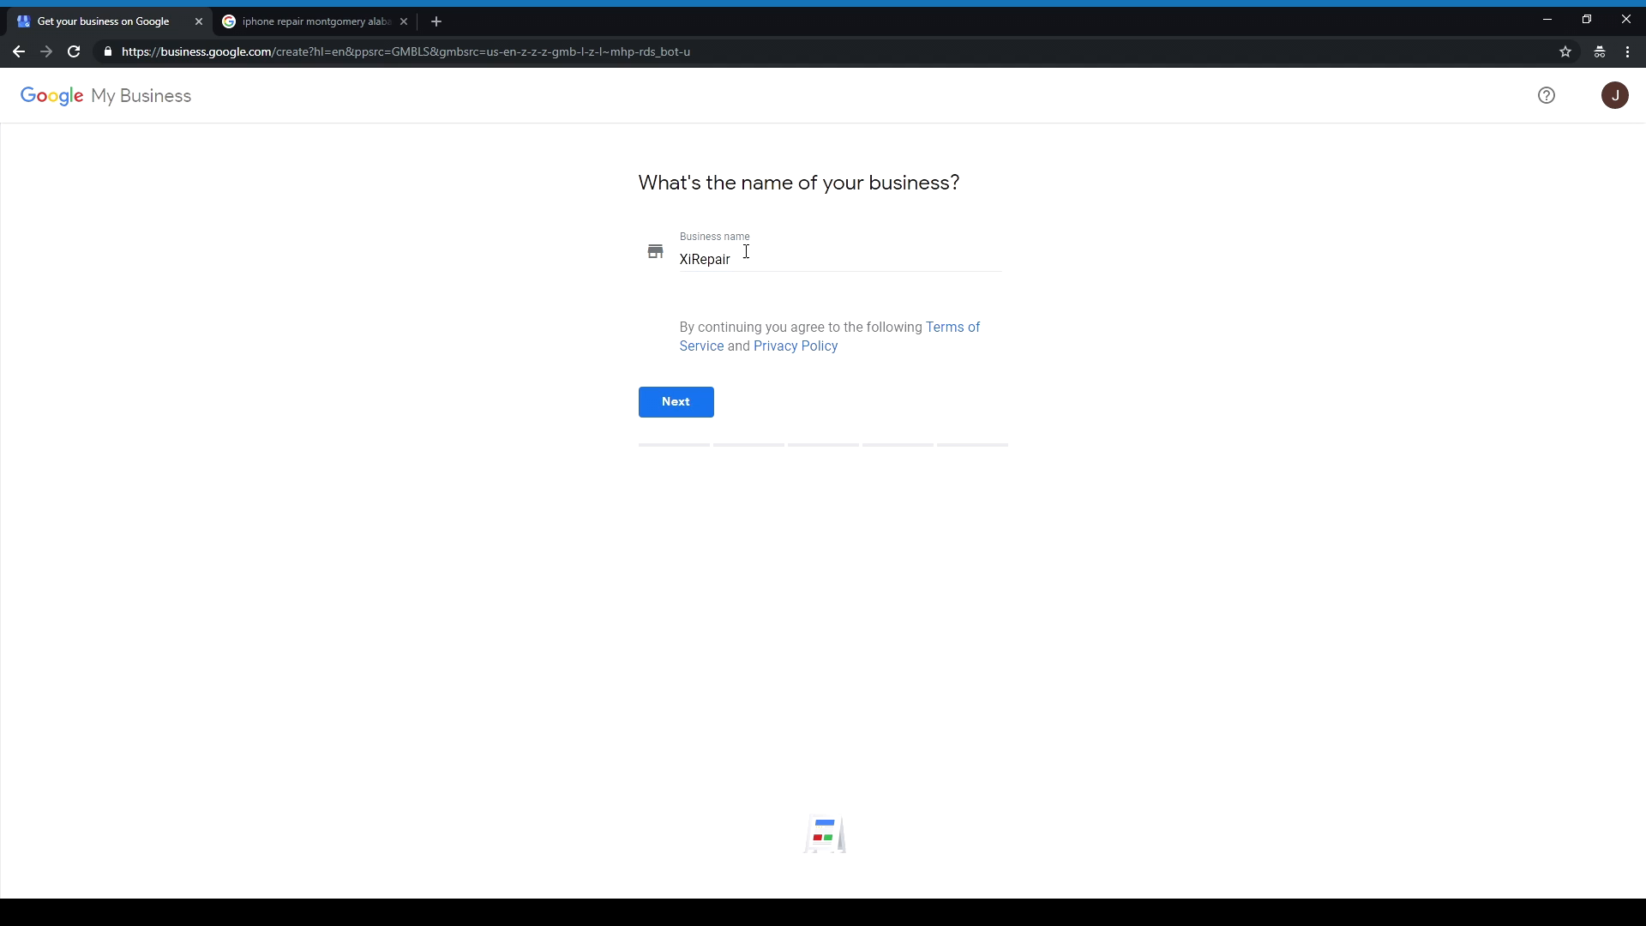
click(749, 260)
click(642, 328)
click(740, 260)
click(638, 358)
click(667, 400)
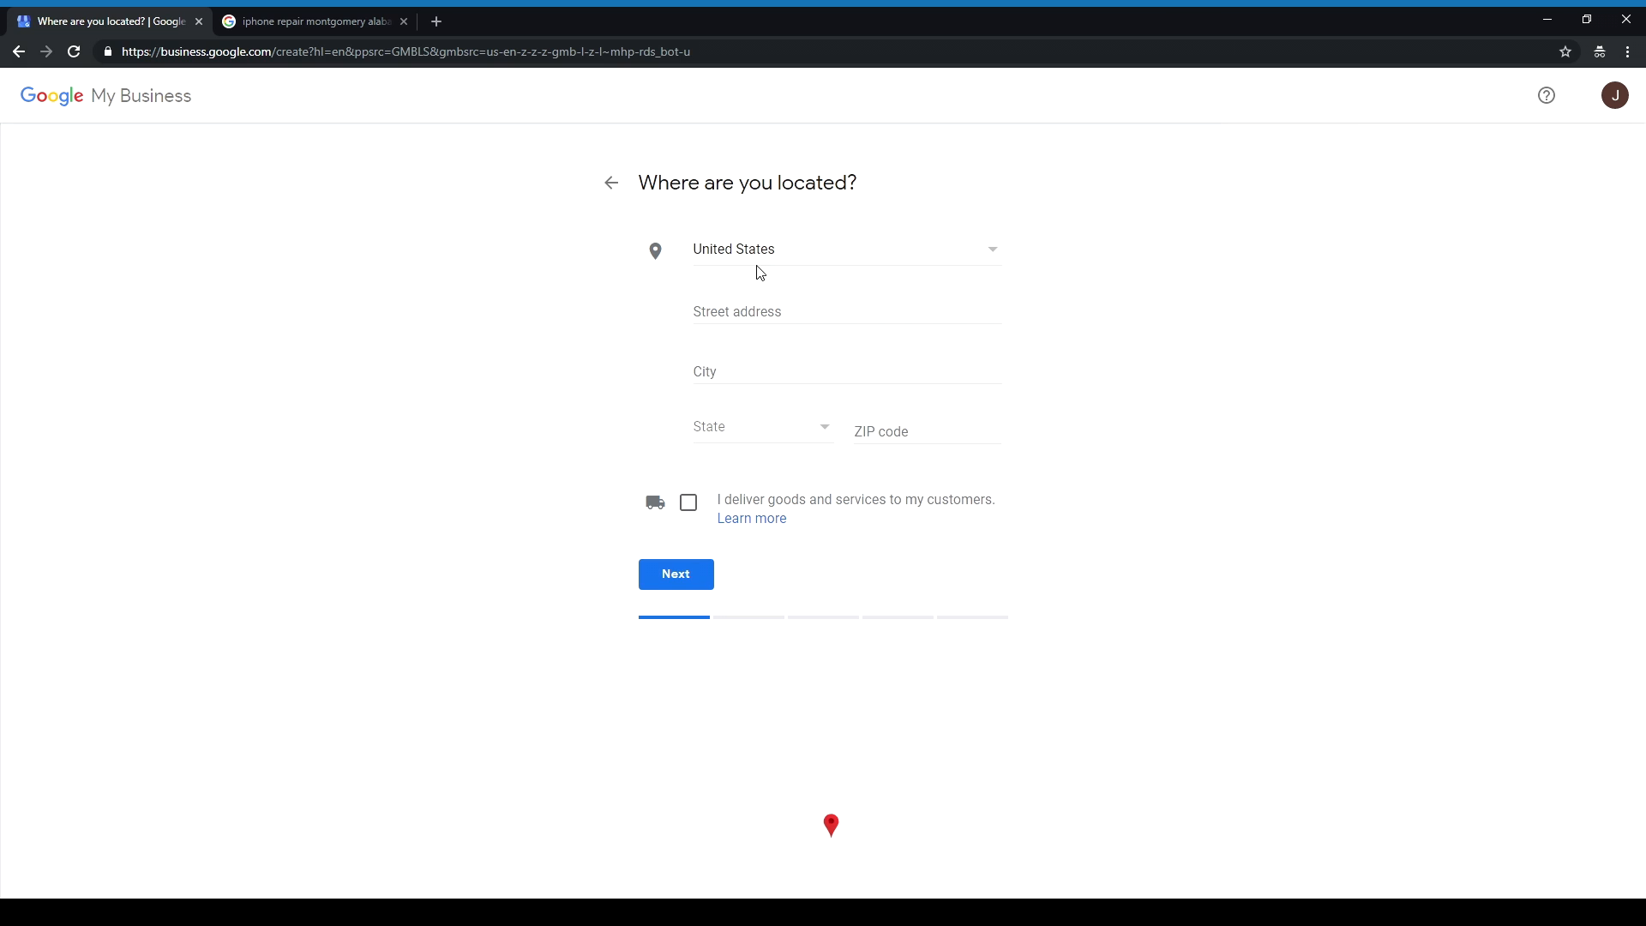
Step: Enter the sample street address, city Montgomery, and state Alabama
click(764, 314)
text(1234 Example St.)
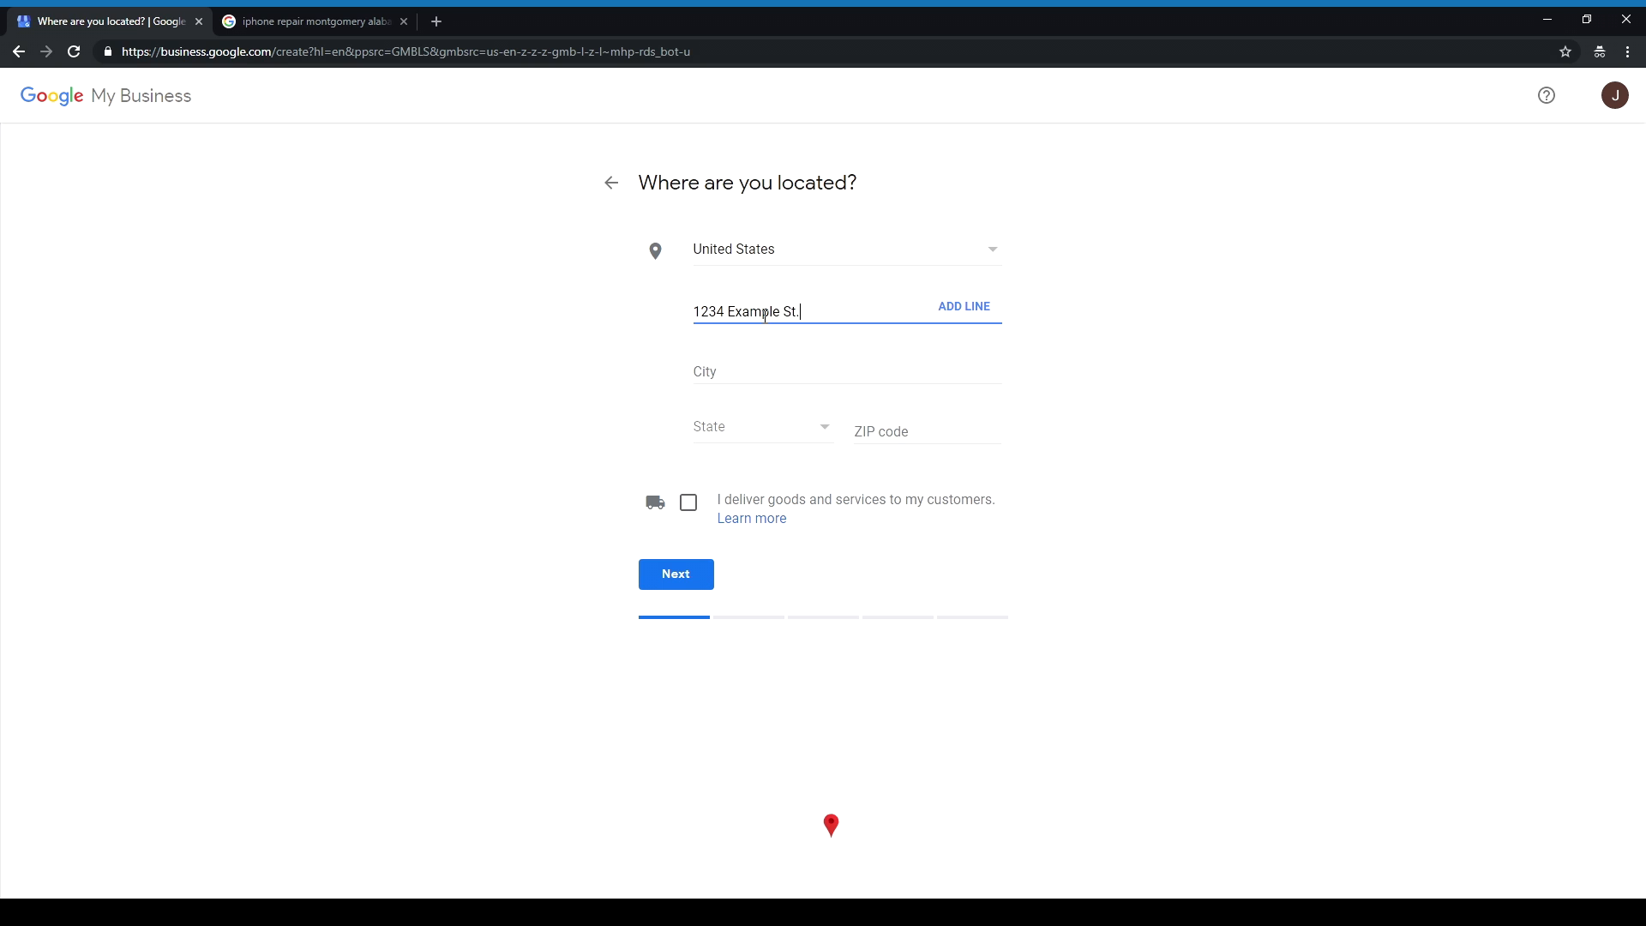
key(Tab)
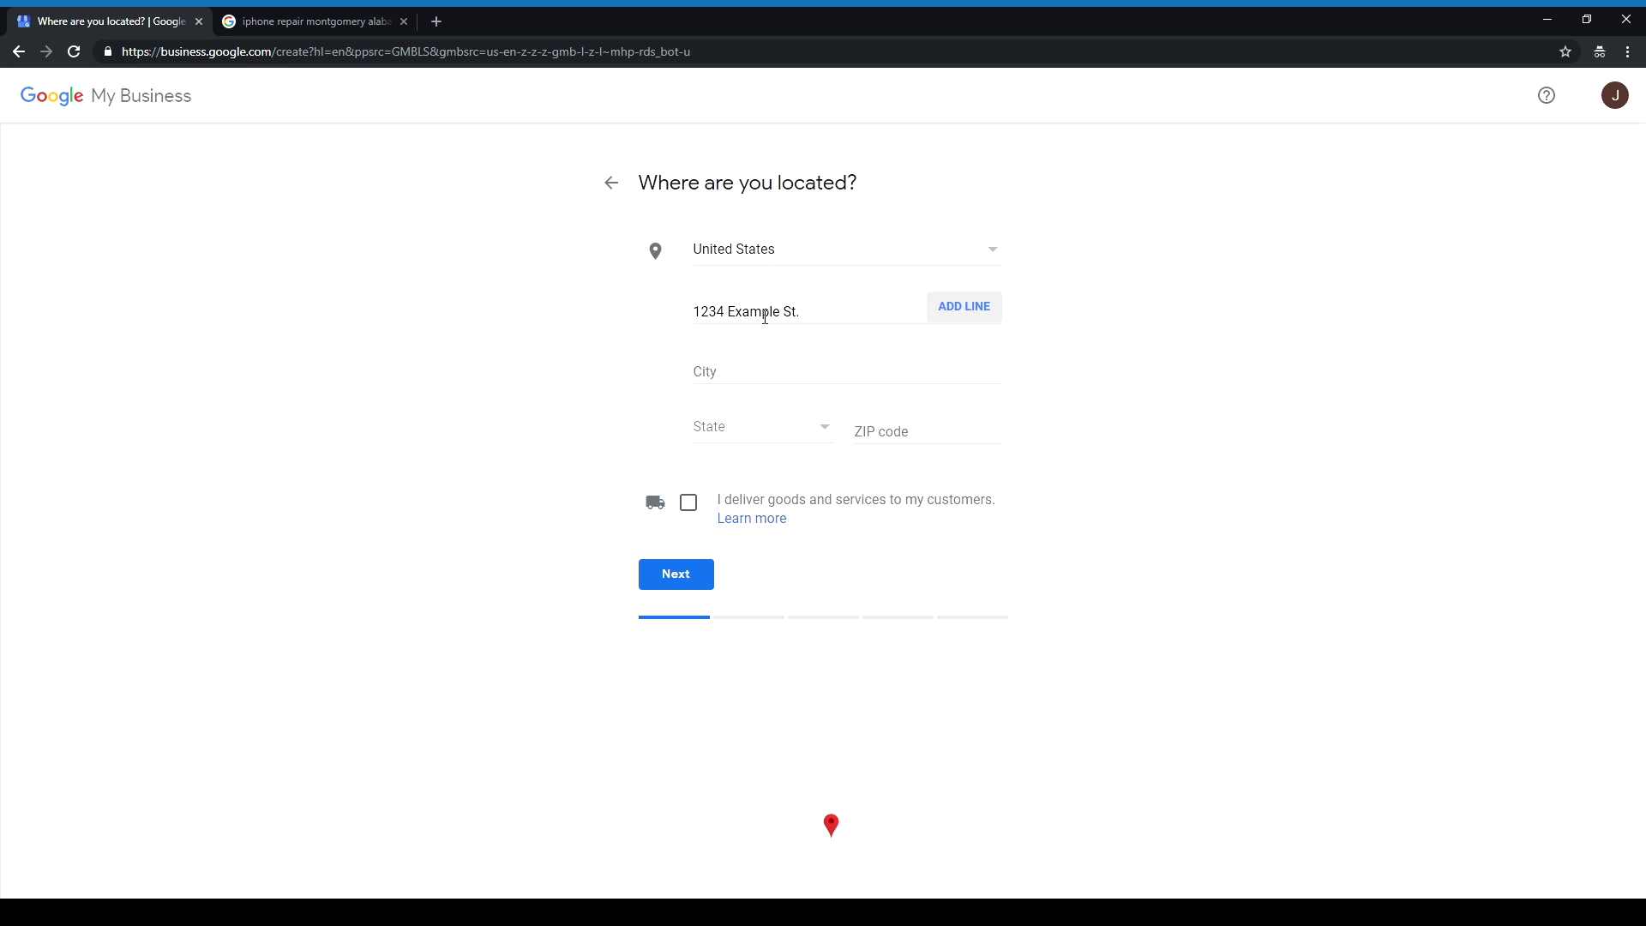
text(Mo)
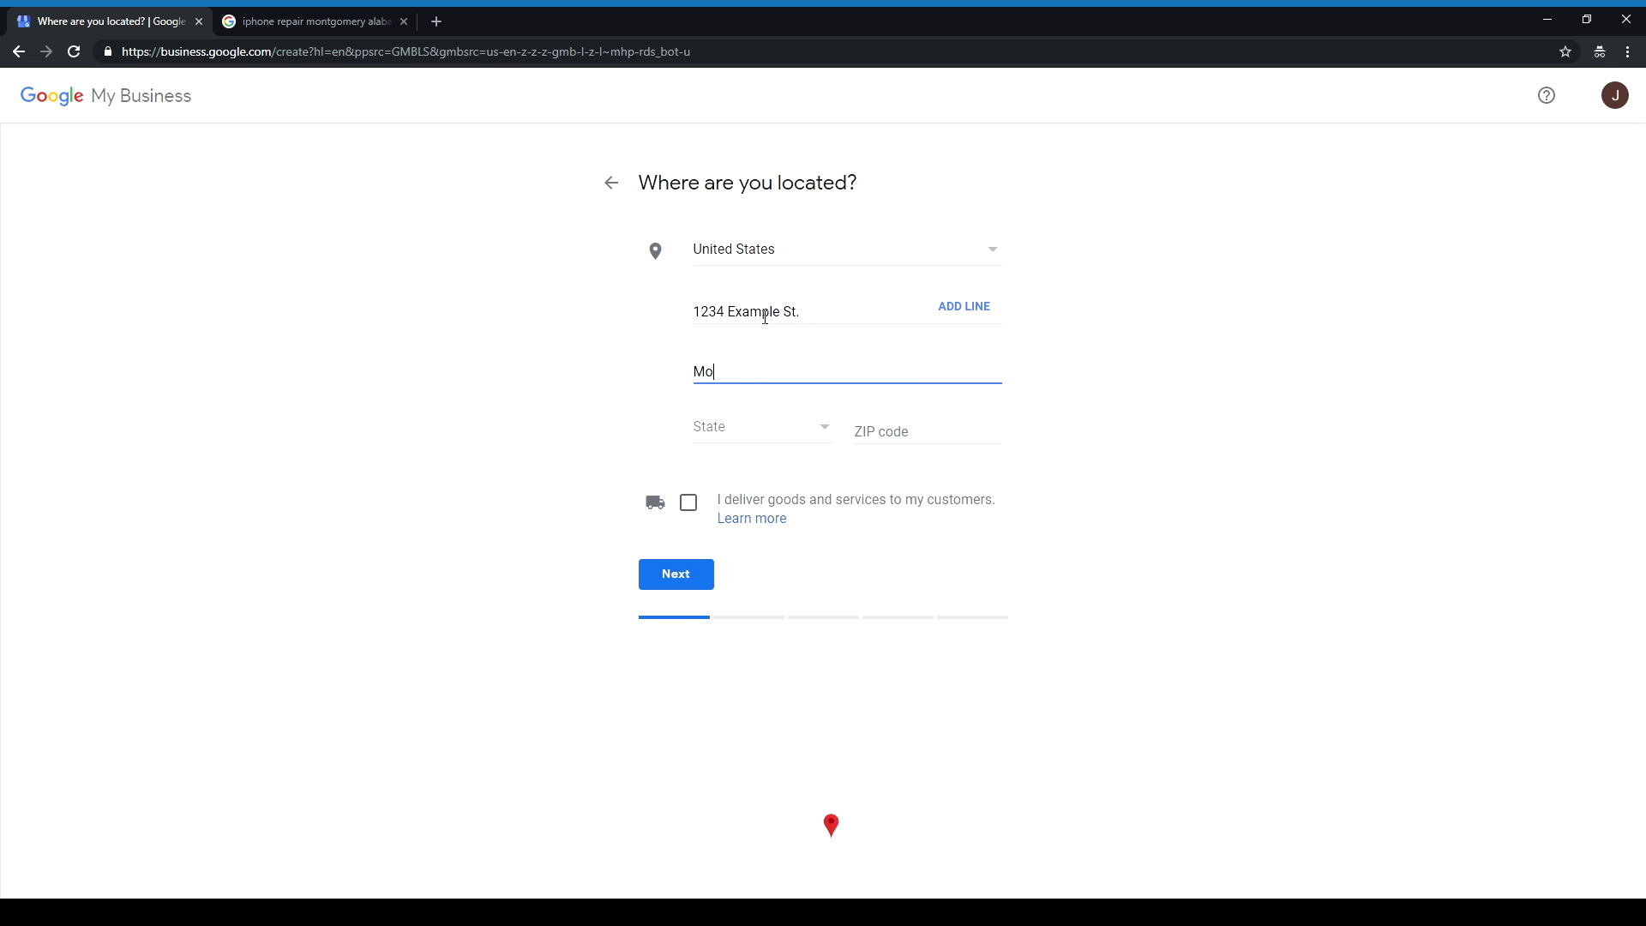
text(ntgomery)
key(Tab)
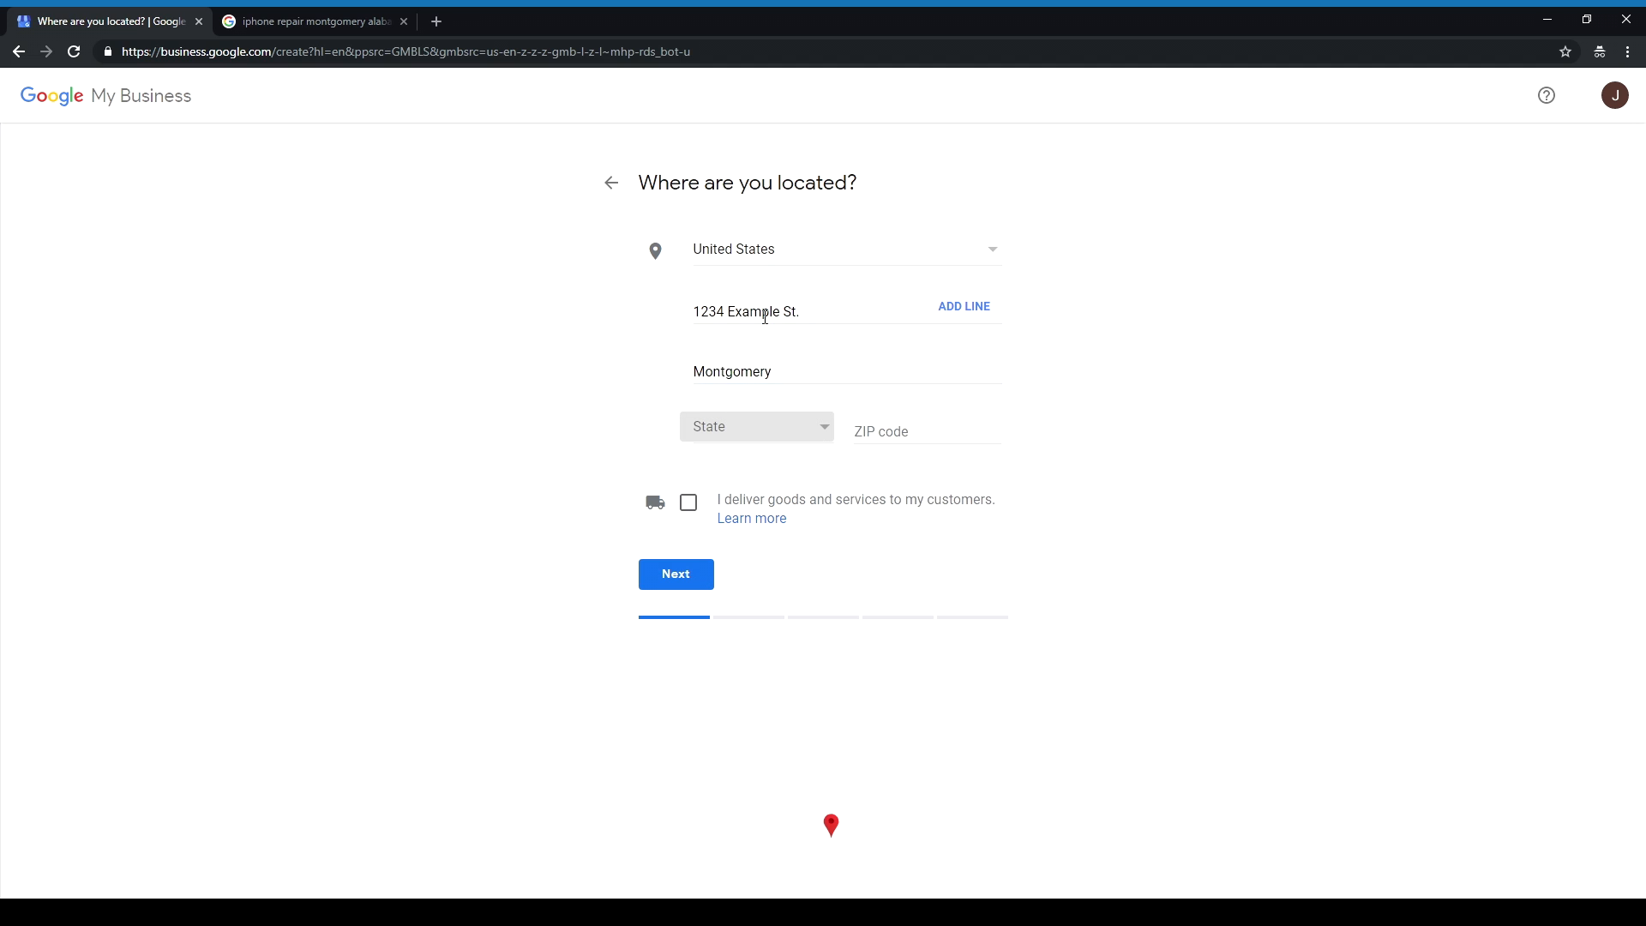
click(775, 418)
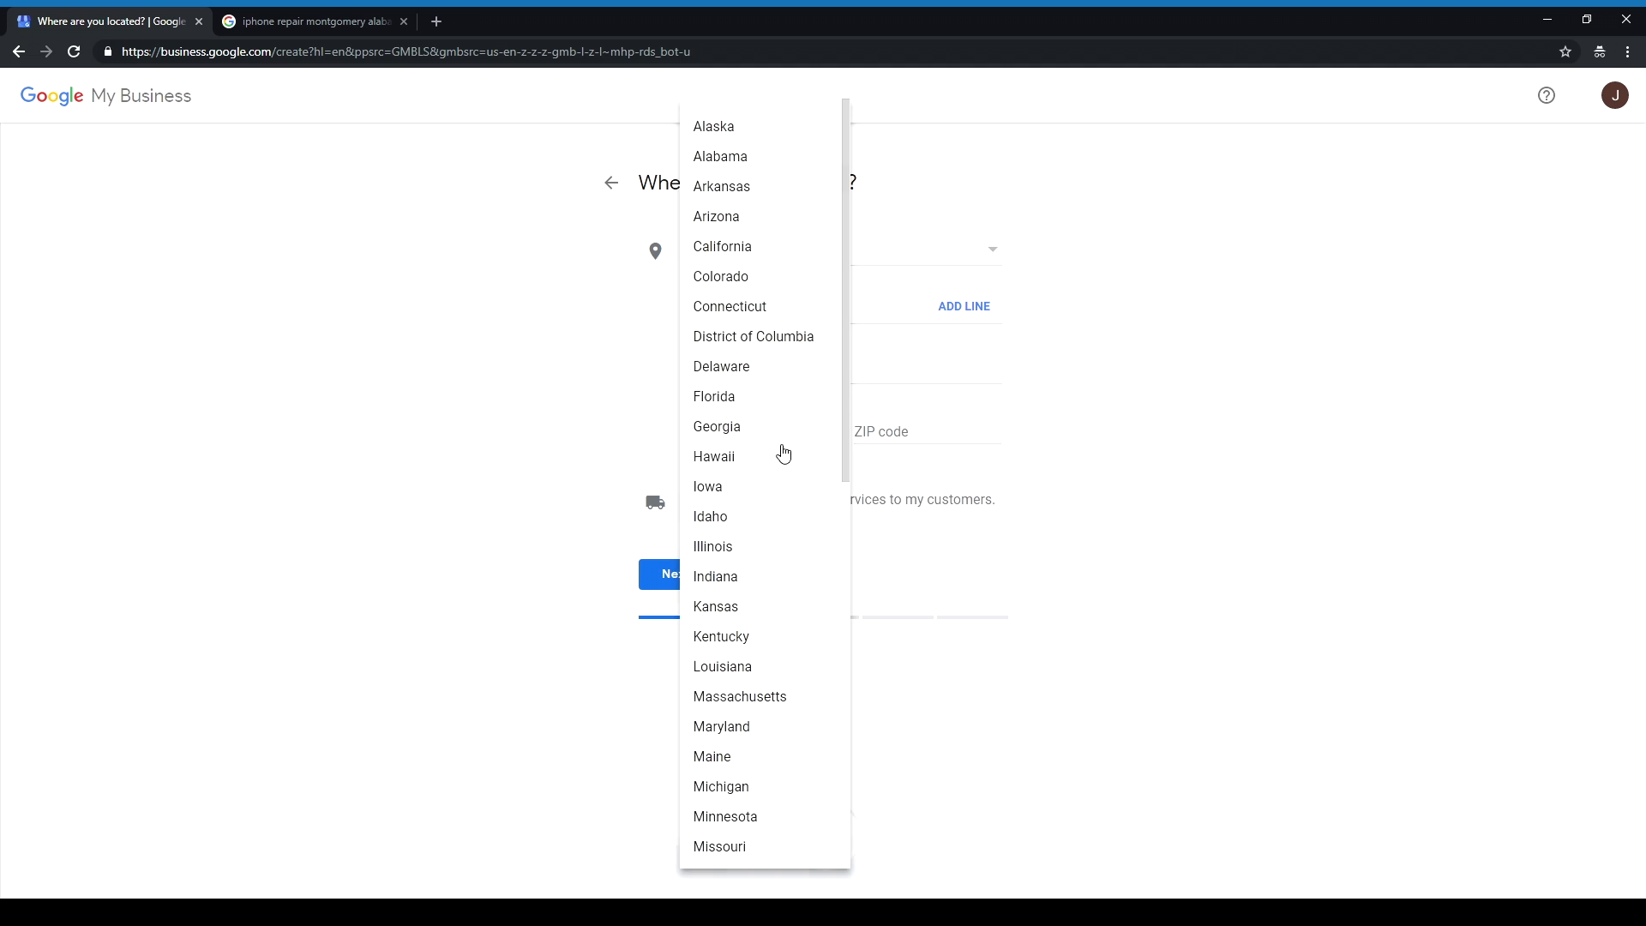
click(762, 163)
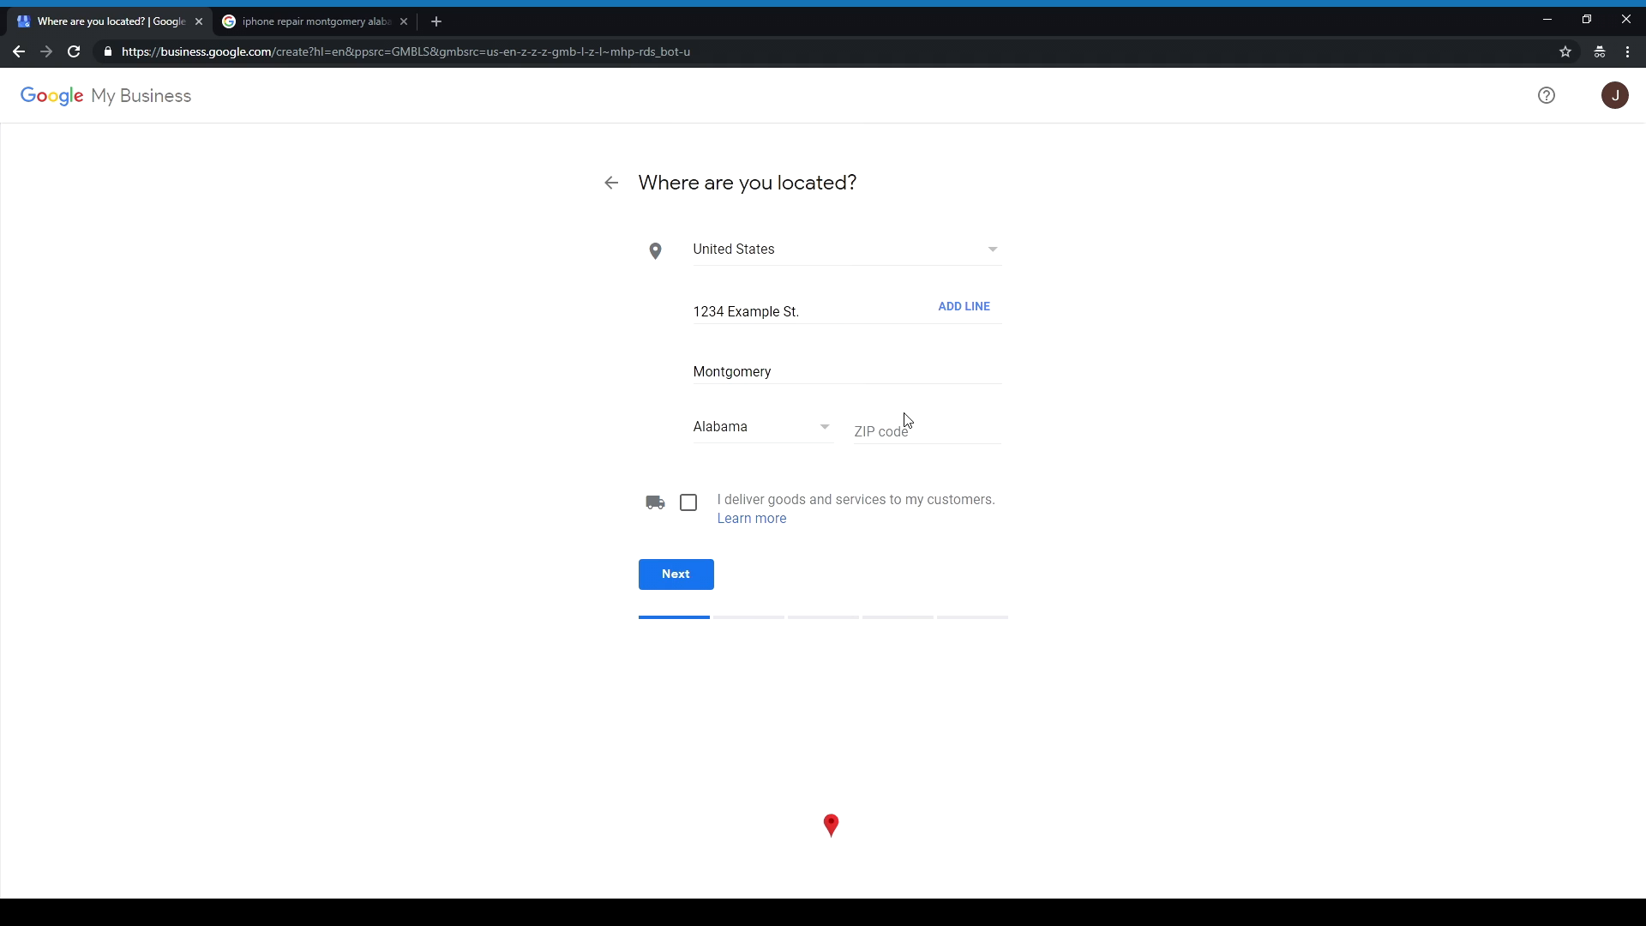
Step: Enter ZIP 36117, mark that the business delivers, and hide the address
click(933, 431)
text(36117)
click(1138, 403)
click(690, 512)
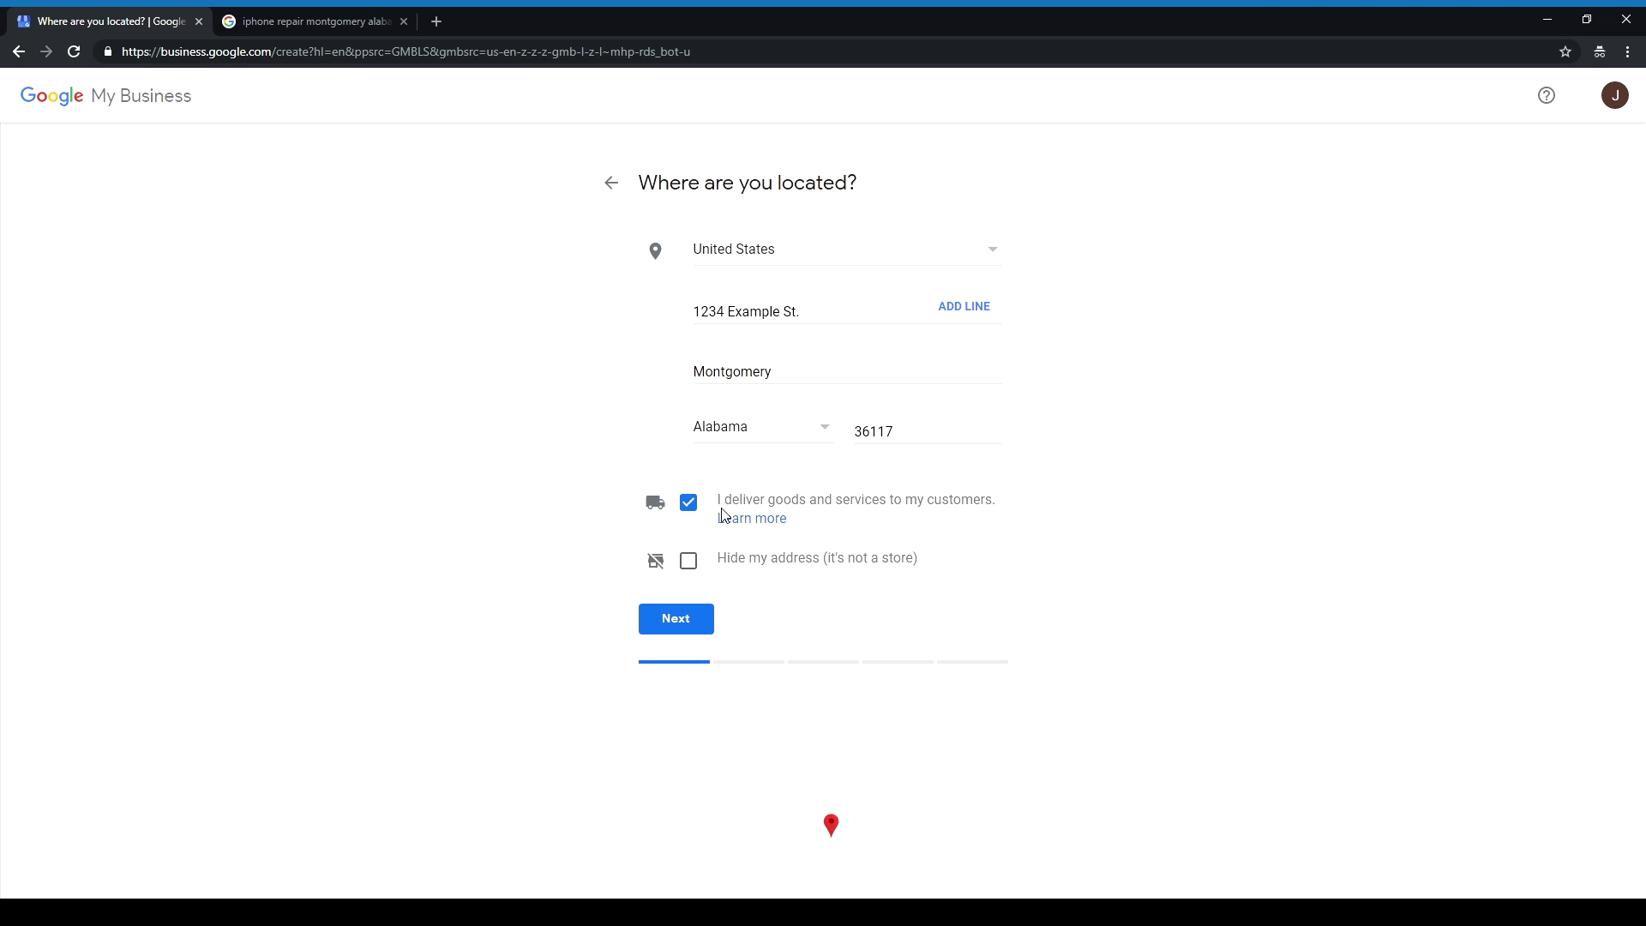
click(690, 564)
Step: Move to the map step and drag the marker near Atlanta Hwy and Bell Rd
click(697, 624)
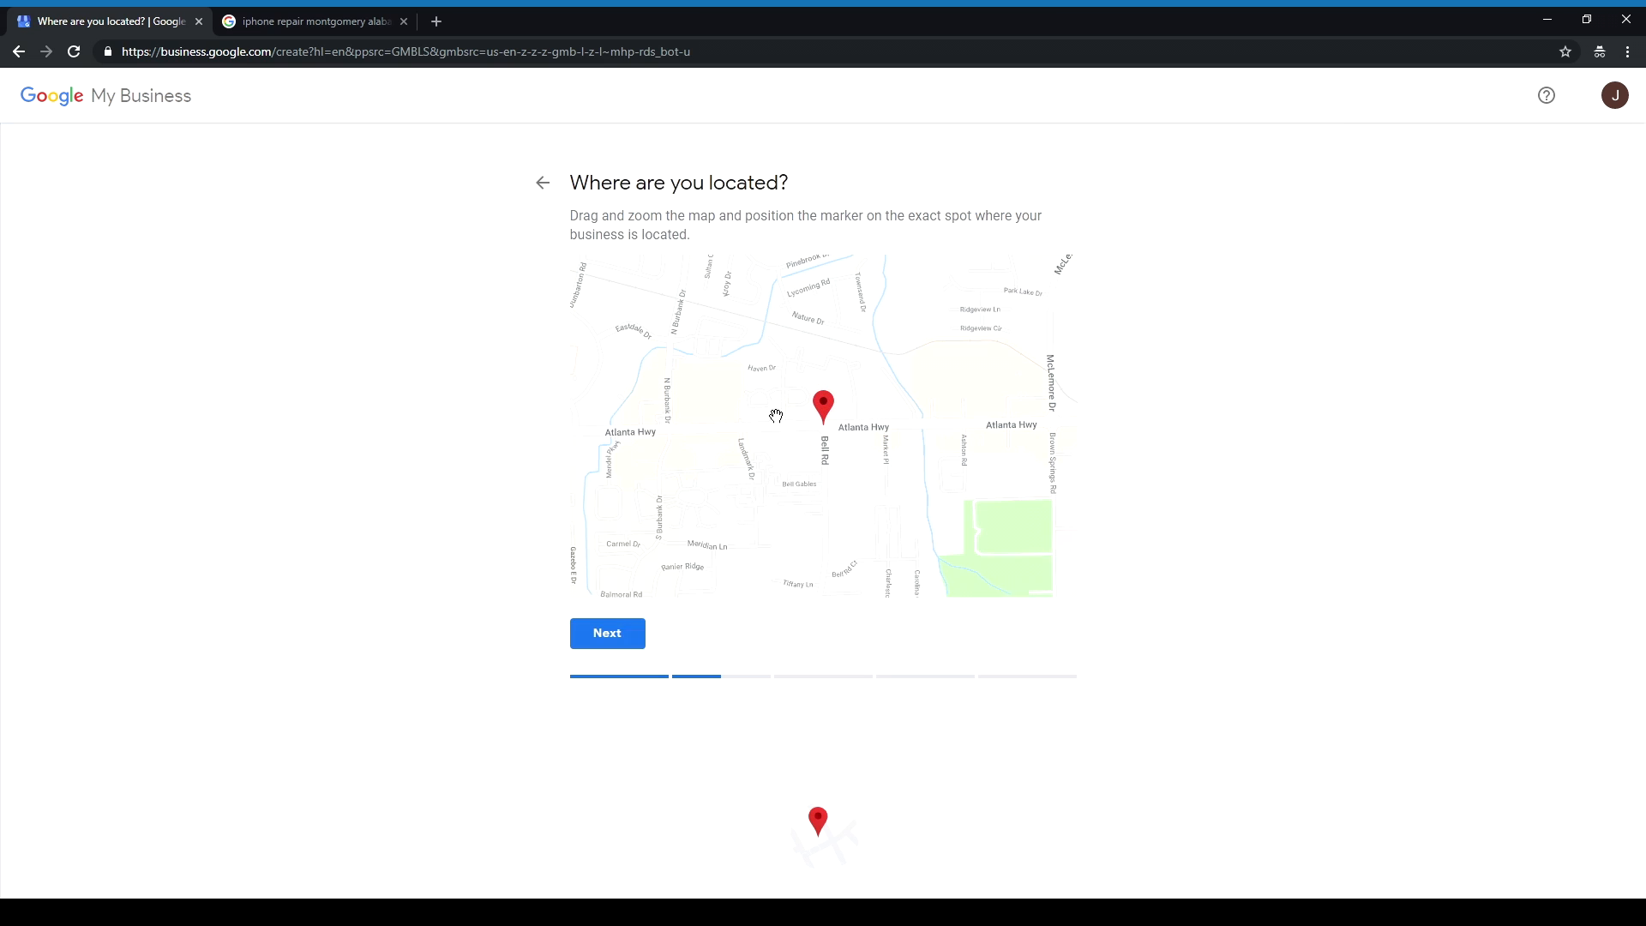
mouse_move(904, 441)
mouse_down()
mouse_move(841, 520)
mouse_move(876, 369)
mouse_move(945, 501)
mouse_move(840, 436)
mouse_up()
mouse_move(767, 403)
mouse_down()
mouse_move(799, 435)
mouse_move(852, 417)
mouse_move(777, 405)
mouse_move(811, 394)
mouse_move(902, 409)
mouse_move(858, 397)
mouse_move(790, 413)
mouse_move(816, 410)
mouse_up()
Step: Open XiRepair's local search result and zoom the map onto its pin along Chantilly Pkwy
click(315, 23)
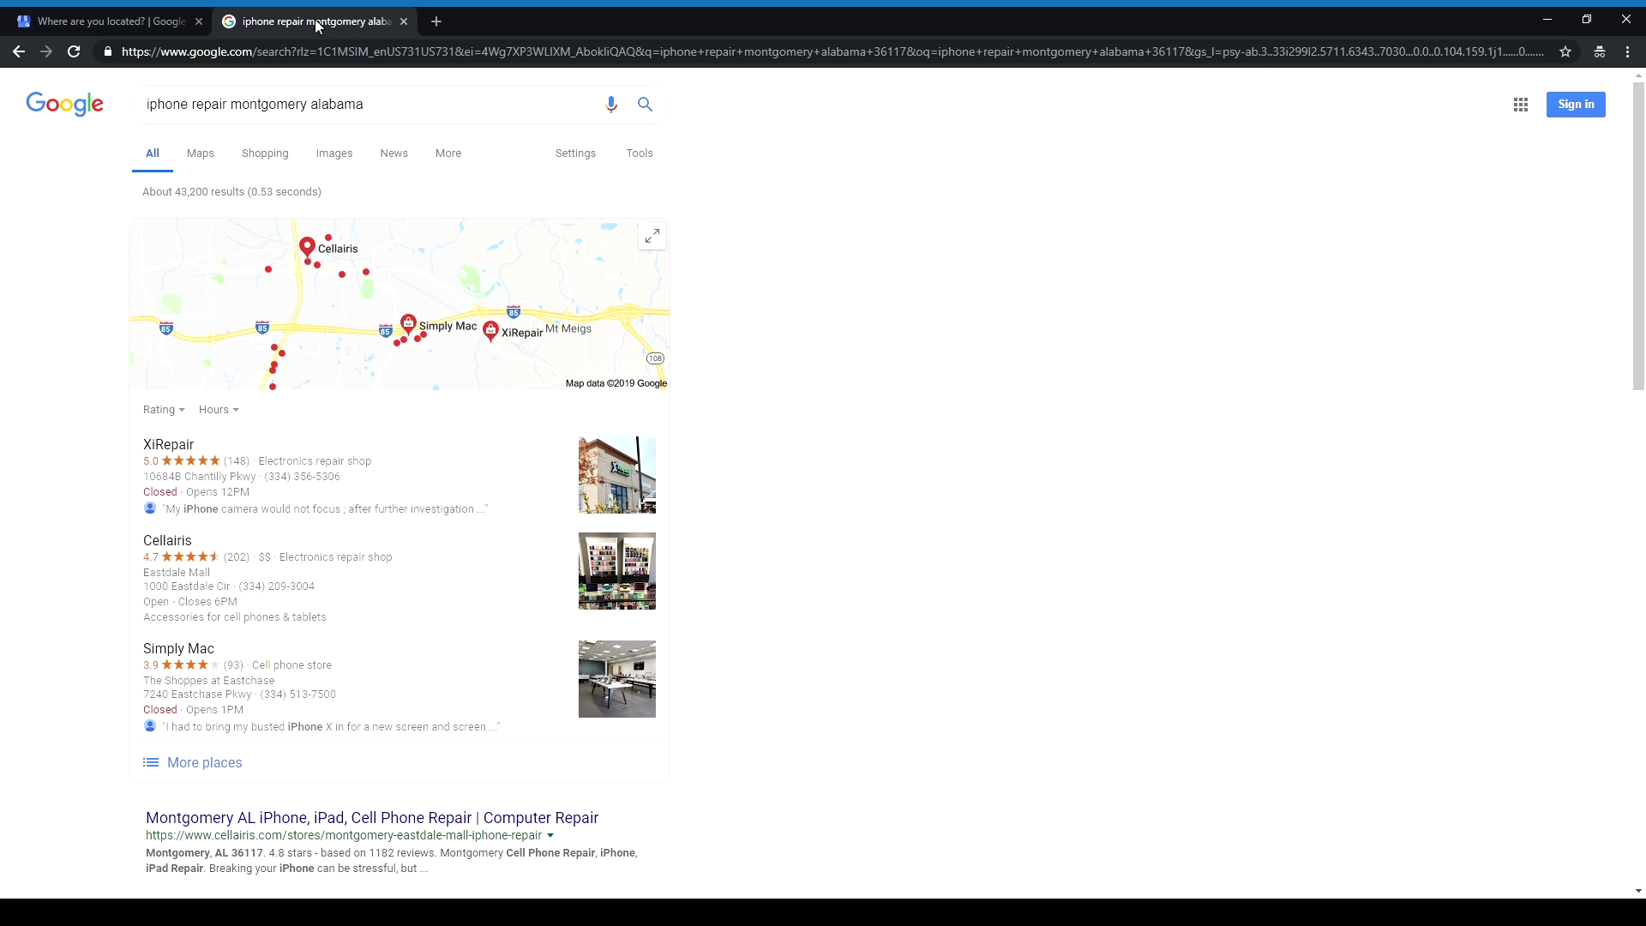
click(426, 484)
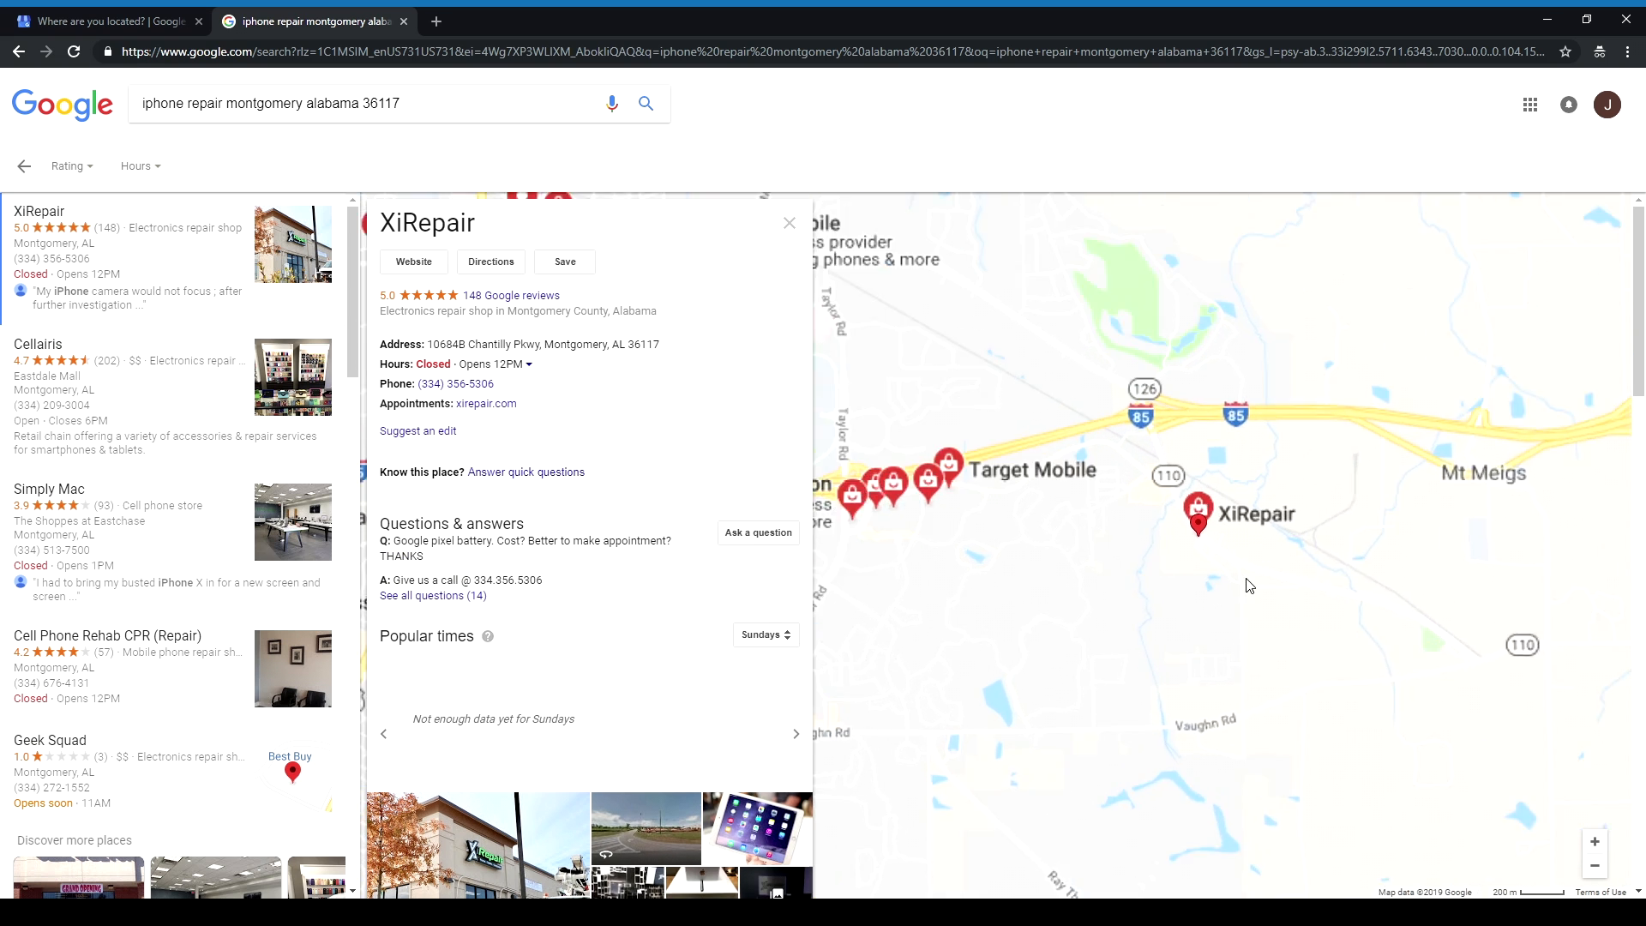
scroll(1235, 574, up, 3)
drag(1195, 506, 1069, 540)
scroll(1063, 540, up, 1)
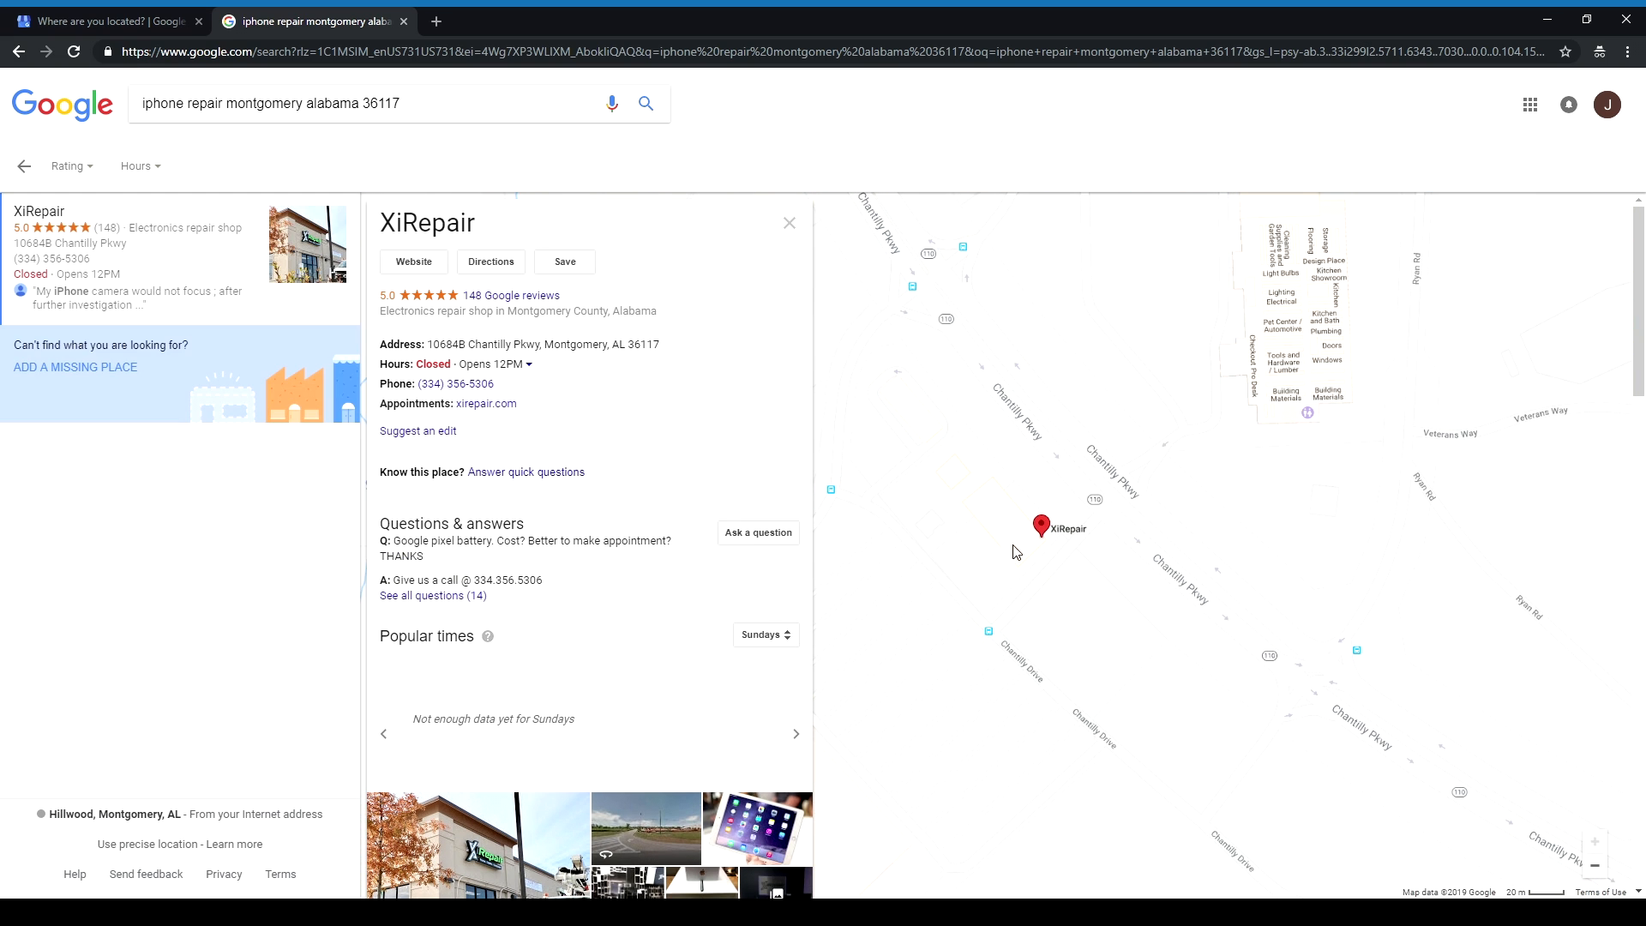
drag(1092, 575, 1197, 584)
scroll(1105, 530, up, 1)
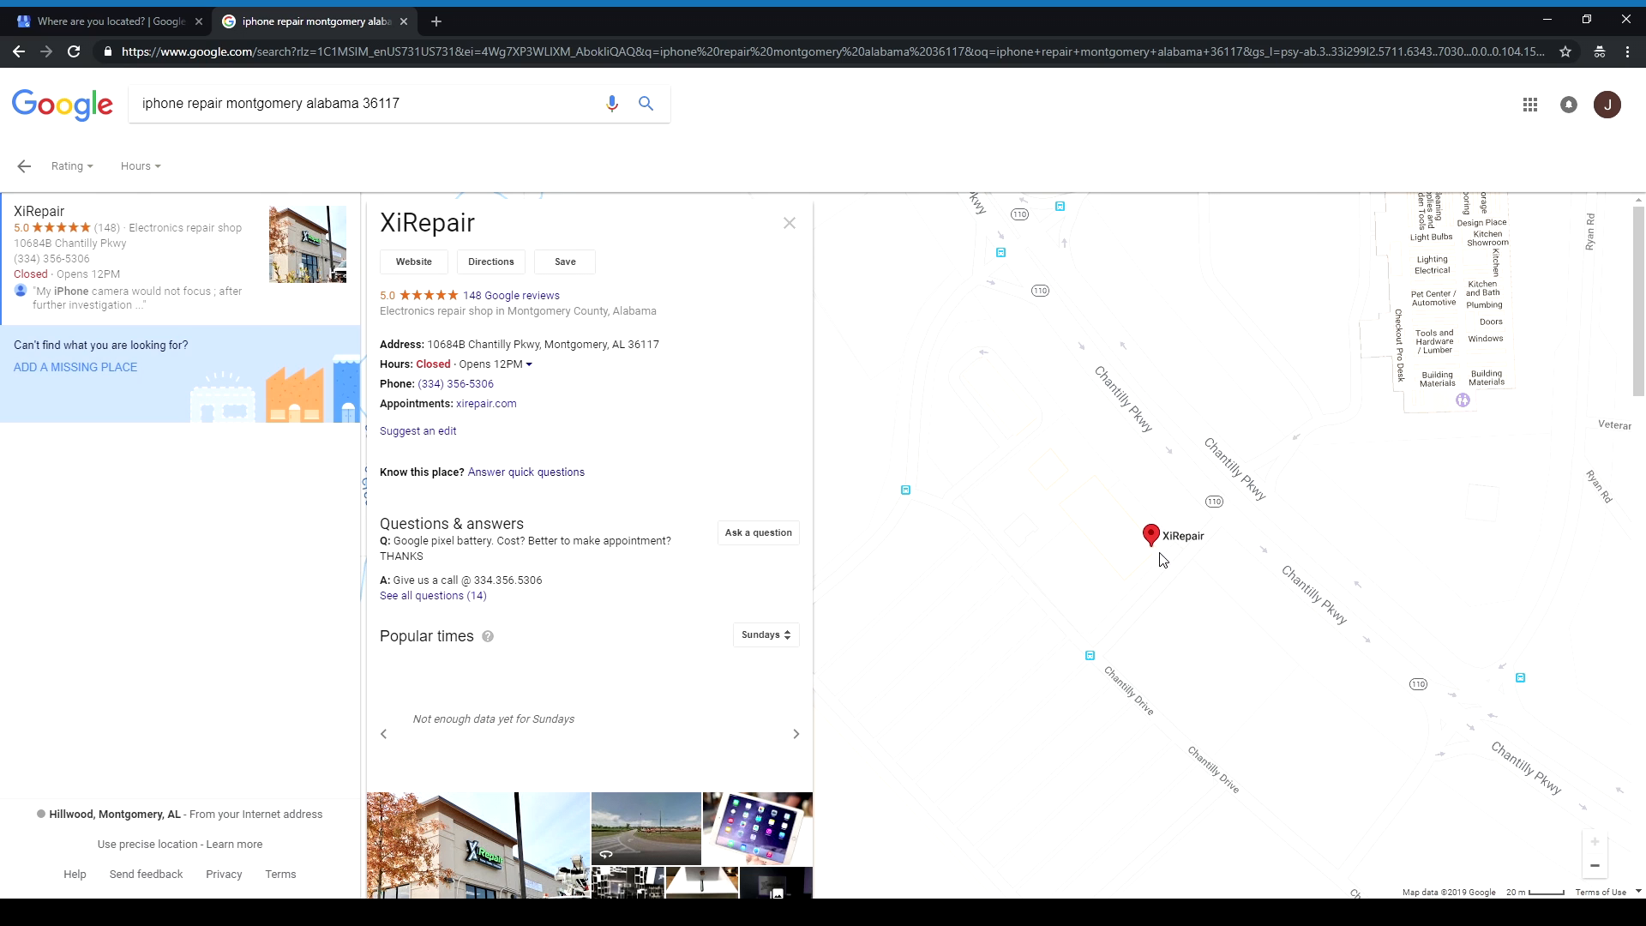
Step: Zoom in, position the red marker on the business's building, and confirm it
click(115, 25)
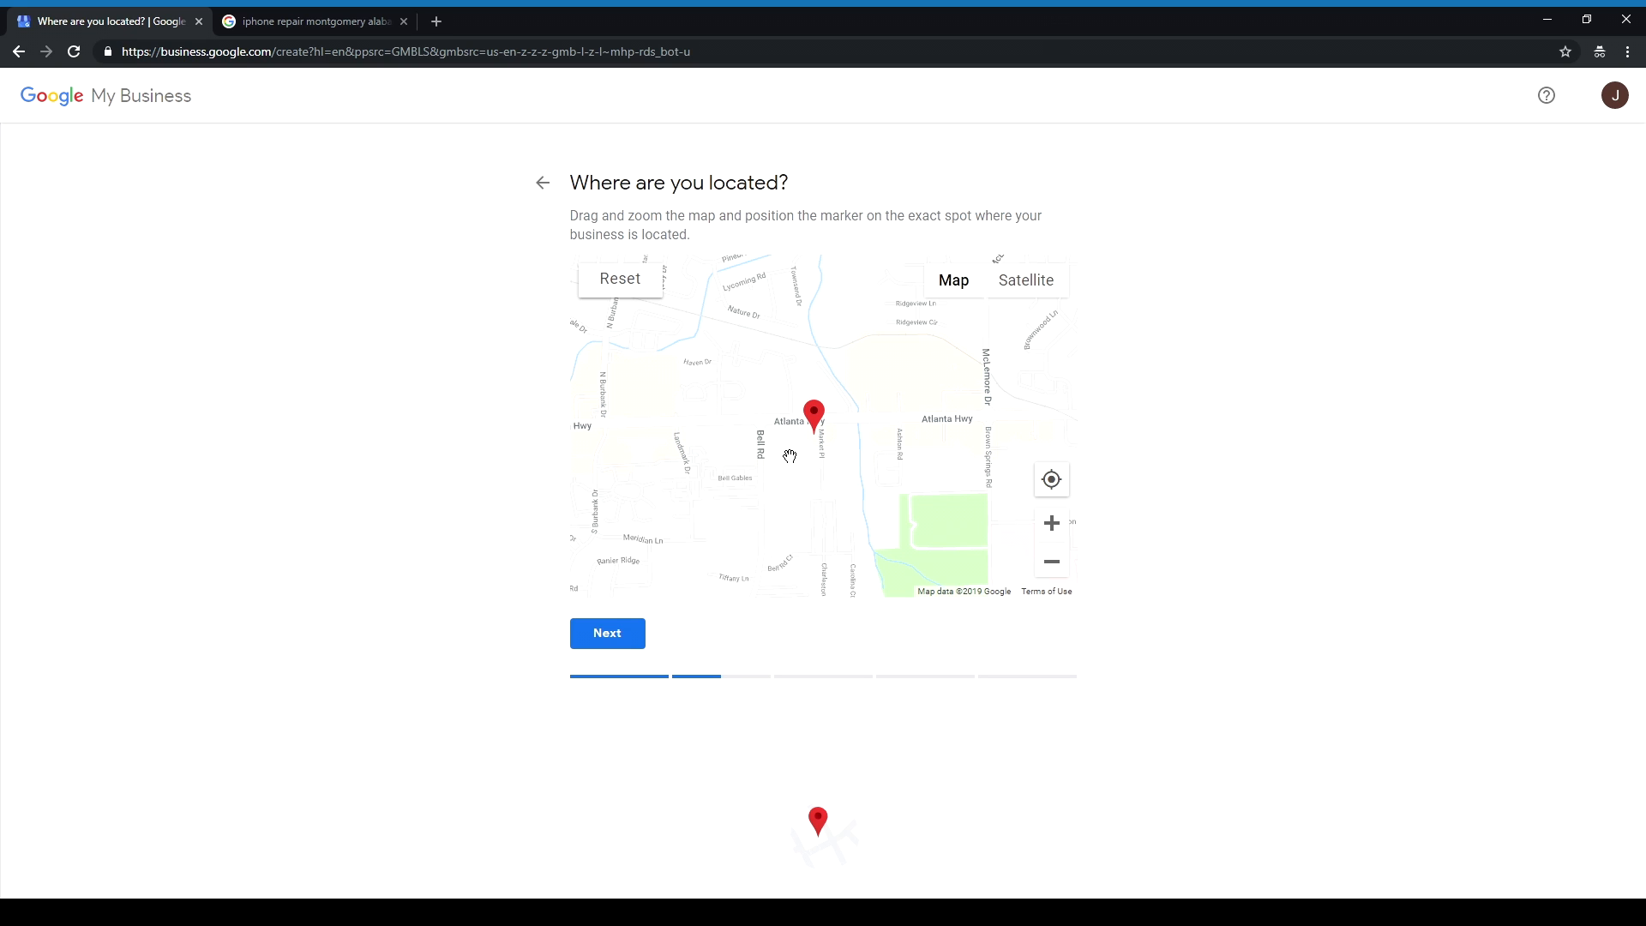
mouse_move(795, 454)
mouse_down()
mouse_move(846, 465)
mouse_move(786, 418)
mouse_move(851, 487)
mouse_move(838, 470)
mouse_move(872, 487)
mouse_move(798, 492)
mouse_move(805, 422)
mouse_move(783, 463)
mouse_up()
scroll(826, 481, up, 1)
scroll(871, 480, up, 1)
scroll(896, 499, up, 3)
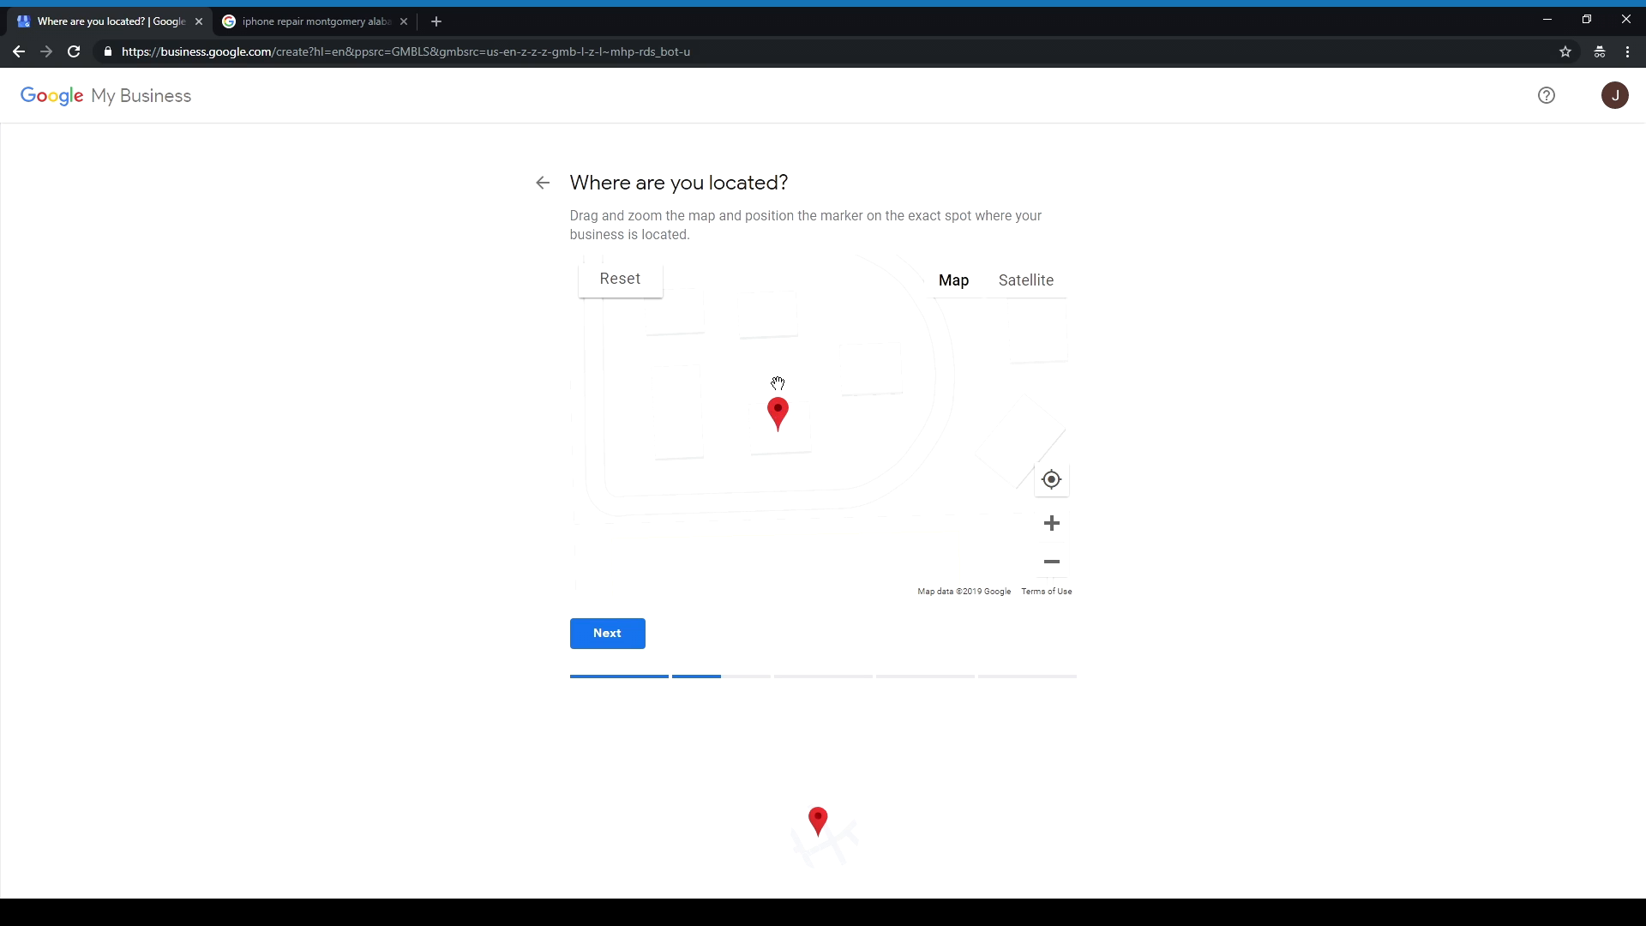
click(639, 633)
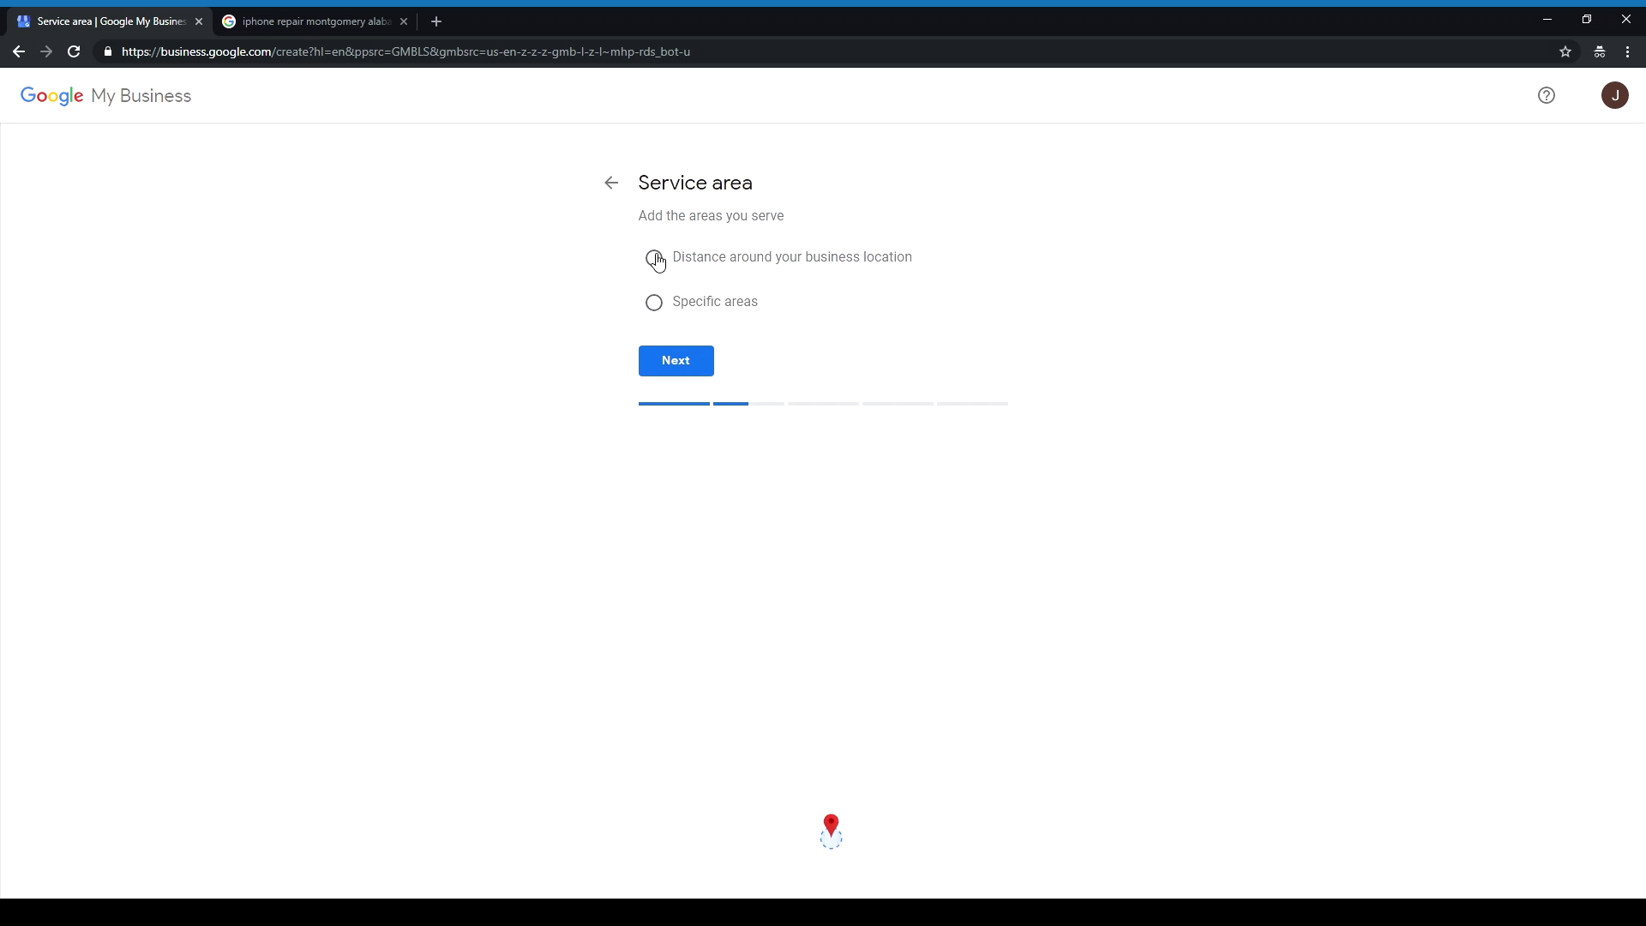
Step: Choose distance around the business location and enter 30 miles
click(655, 260)
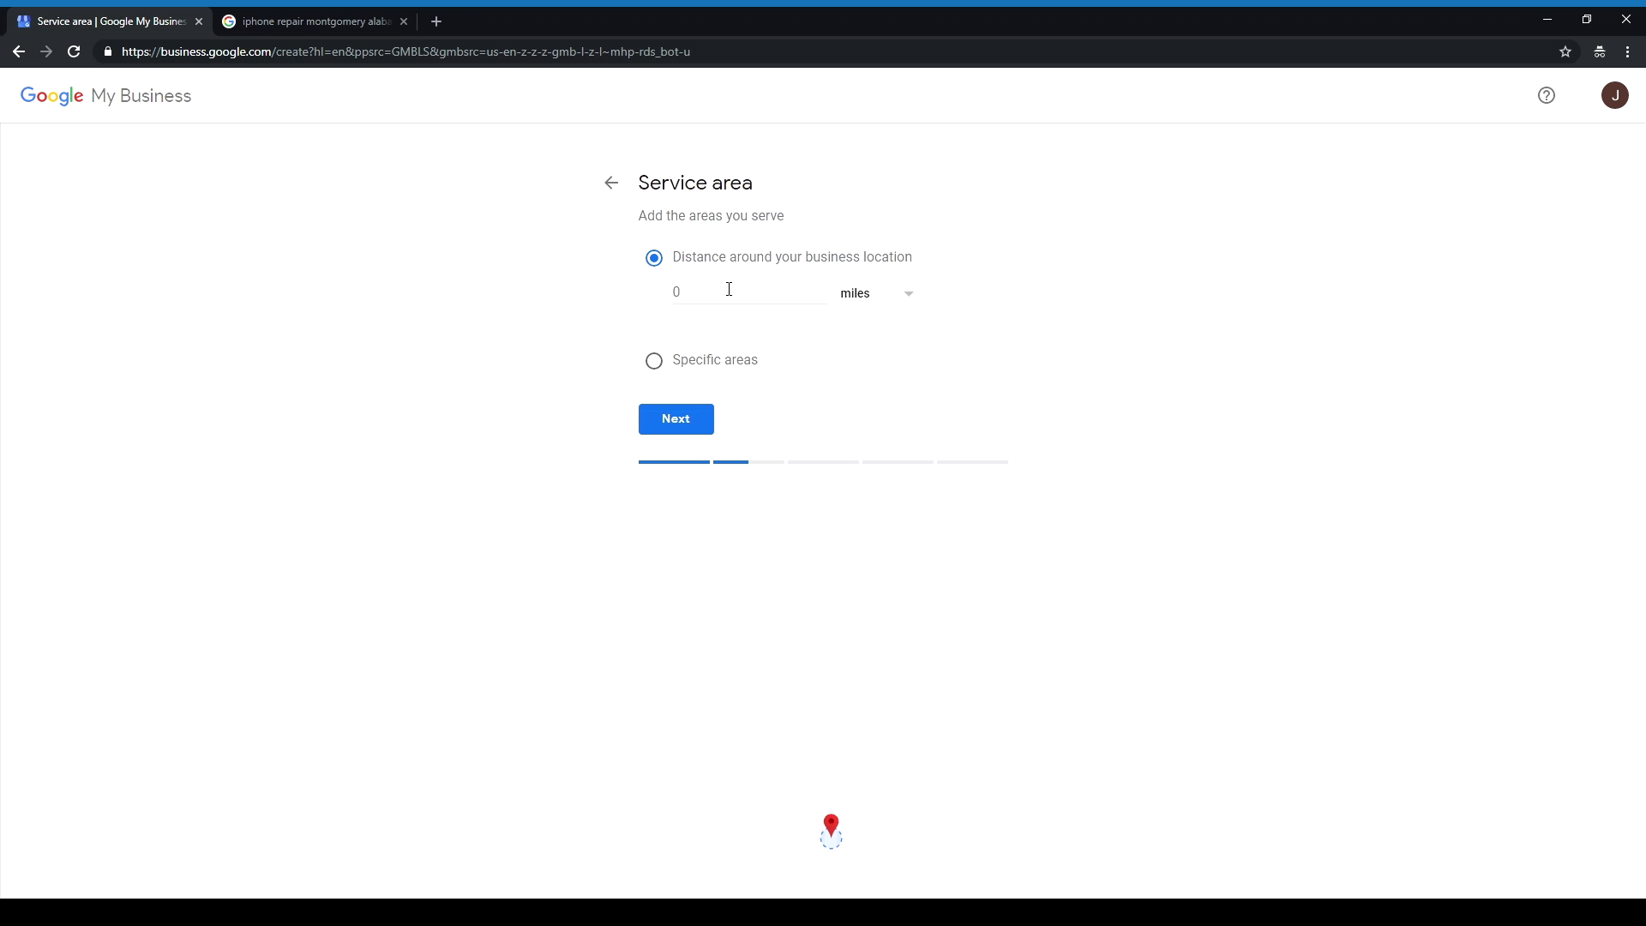
click(796, 290)
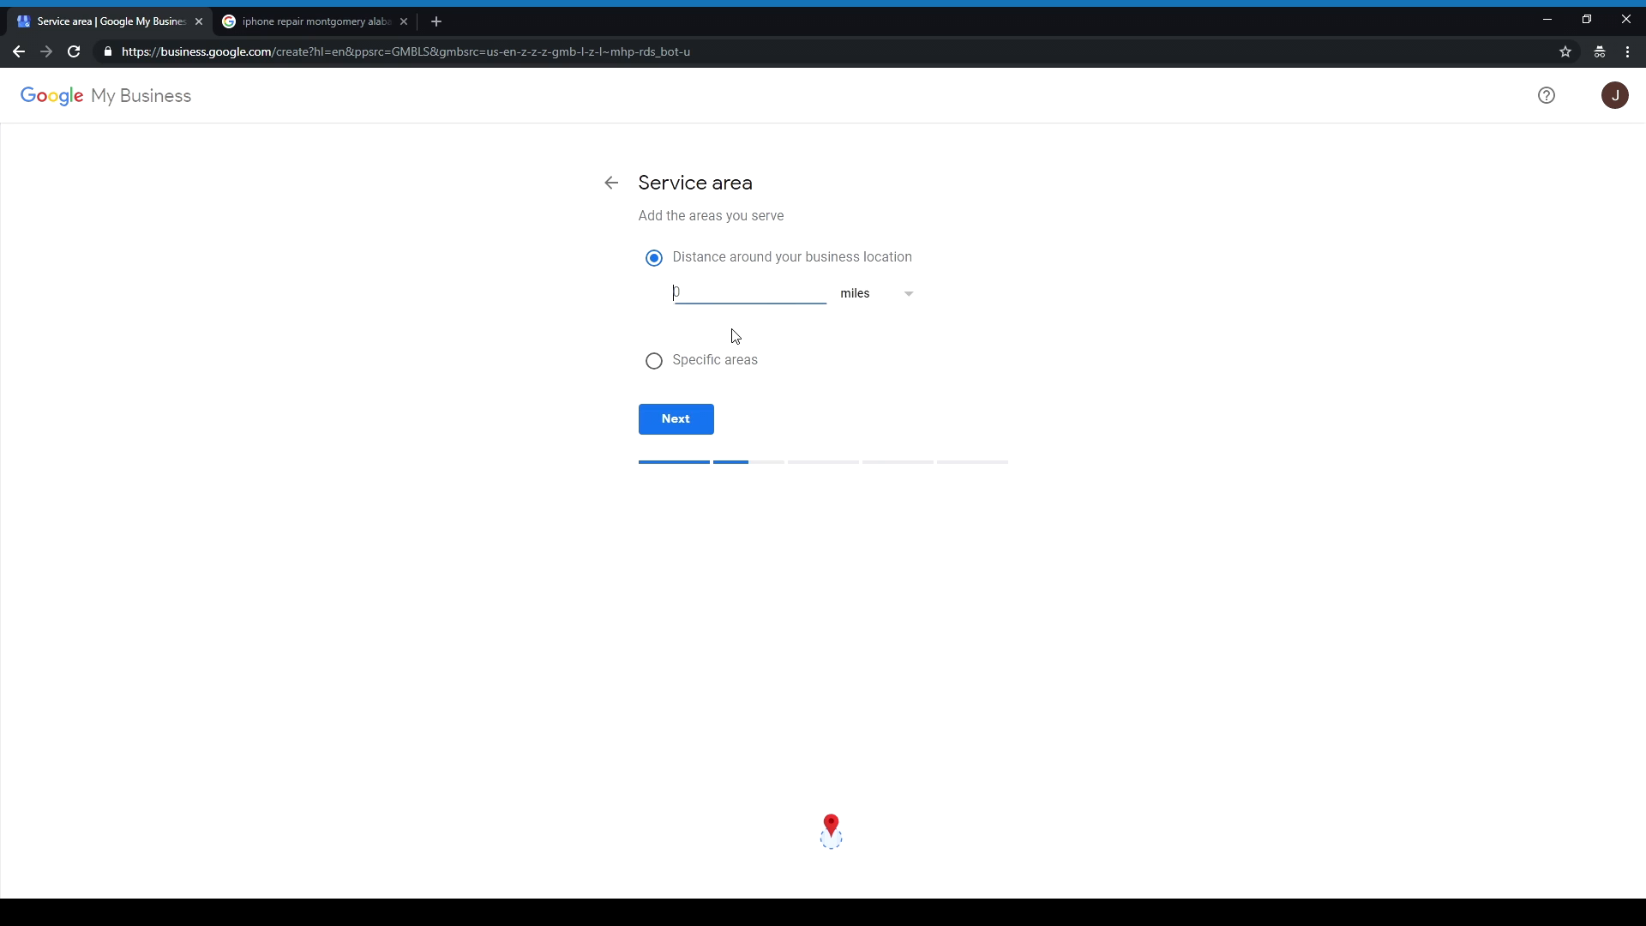
click(872, 296)
click(860, 301)
click(786, 297)
click(799, 310)
Step: Briefly try specific areas with a '366' postcode search, then return to the 30-mile distance option
click(699, 359)
click(714, 359)
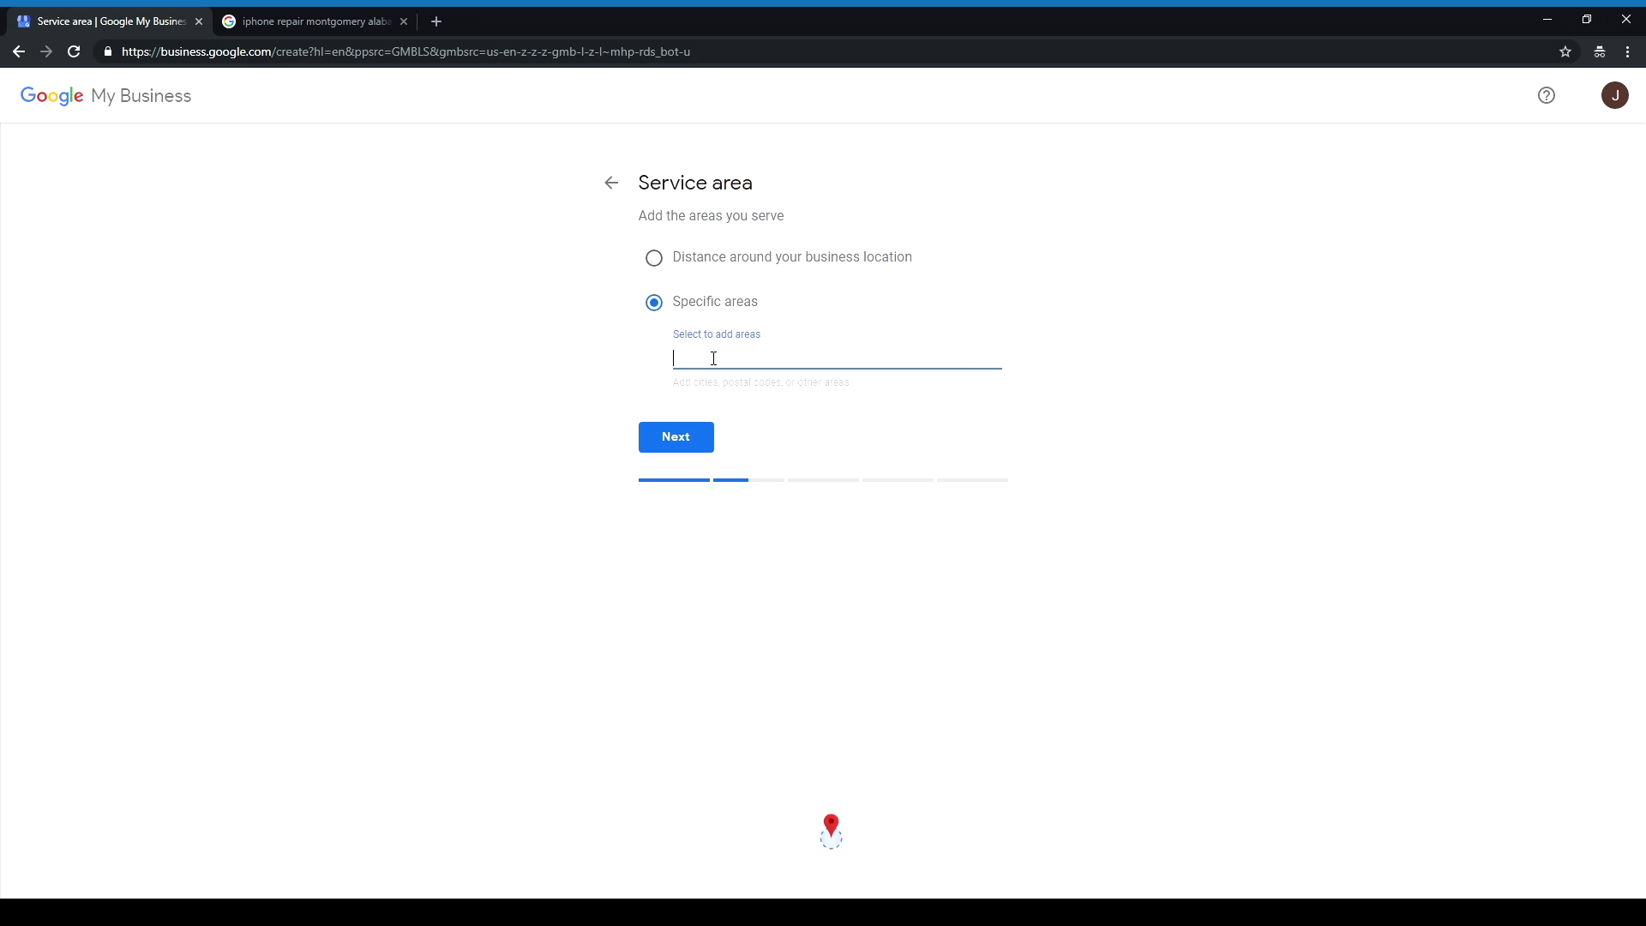
text(366)
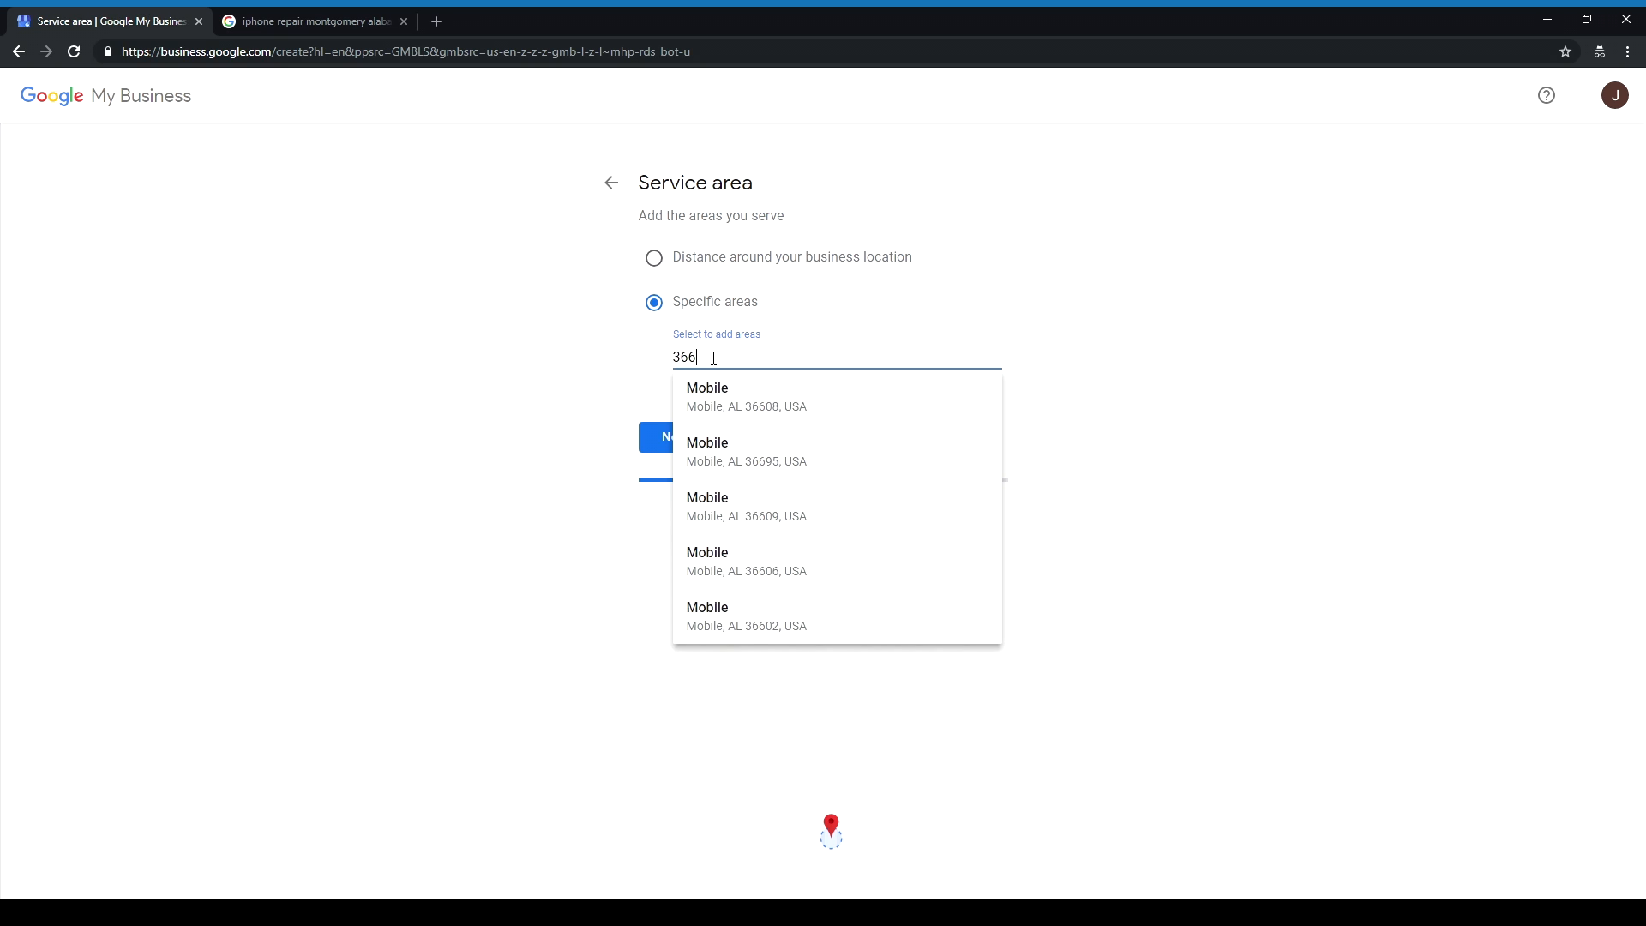
key(BackSpace)
click(715, 259)
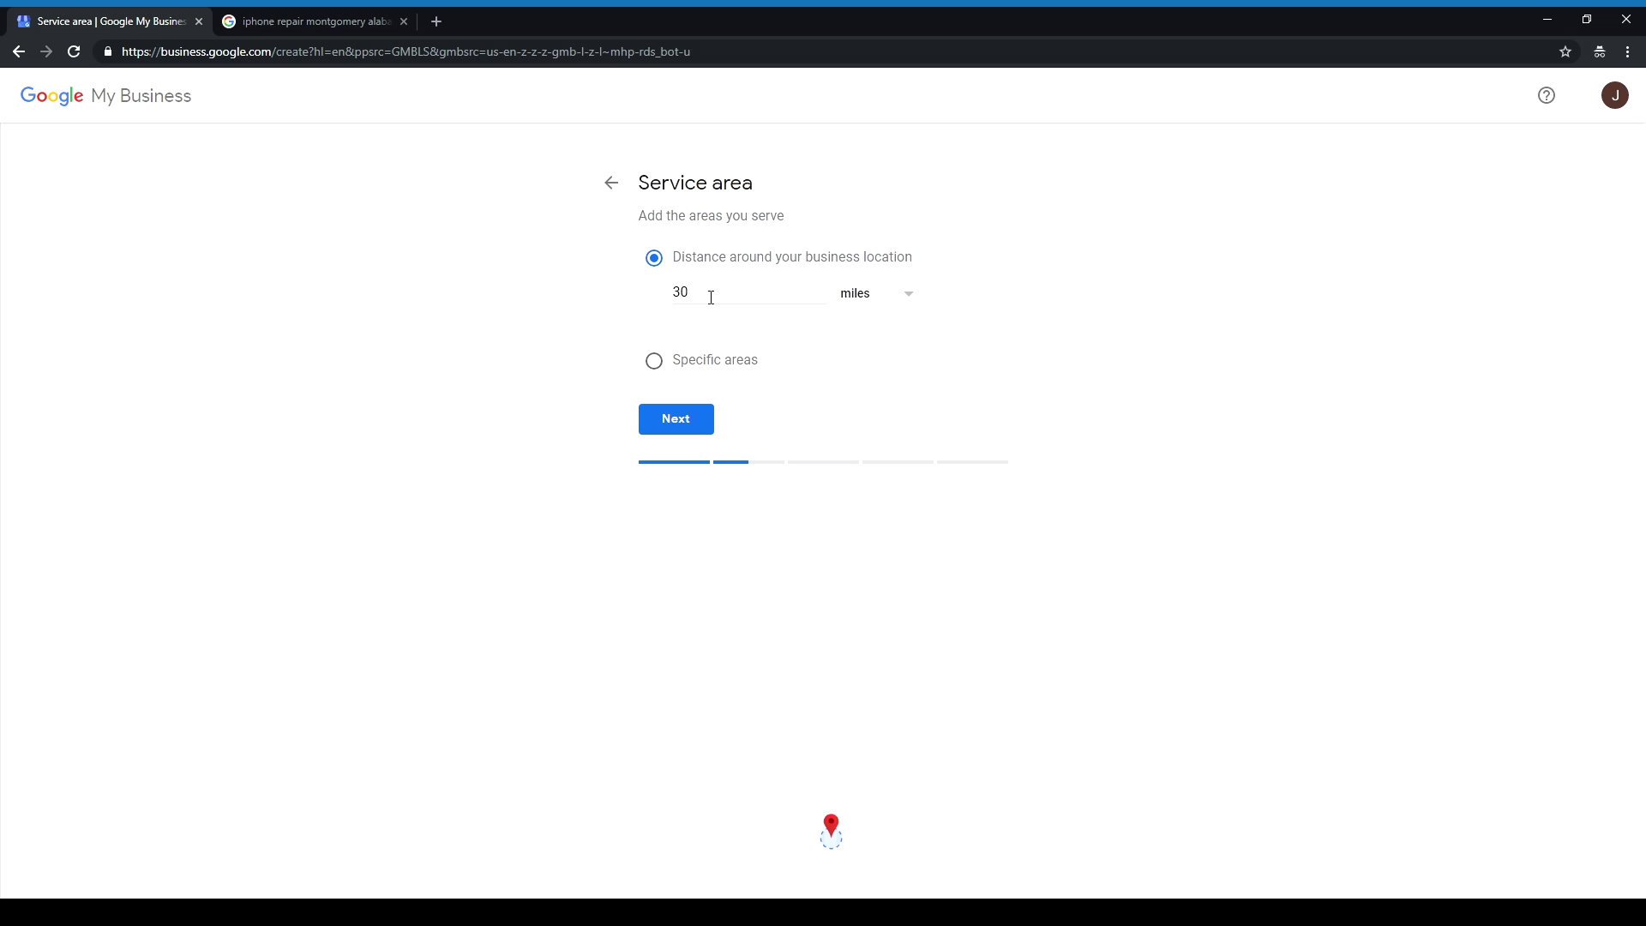
Step: Search 'Phone Repair' and set the business category to 'Phone repair service'
click(702, 429)
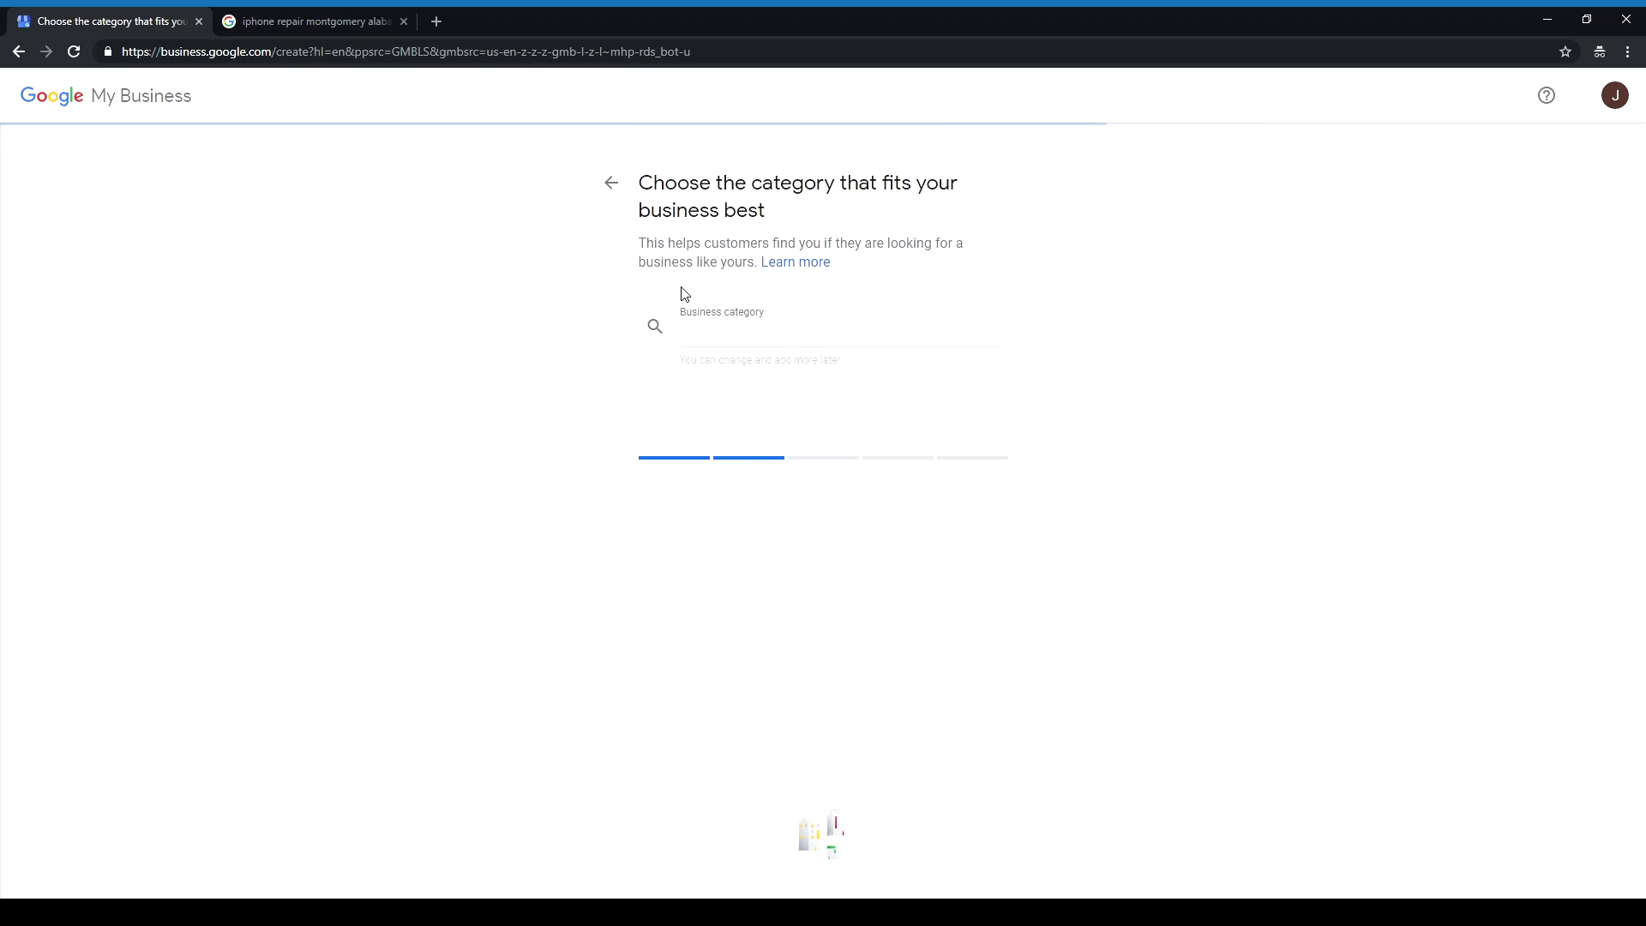
click(769, 332)
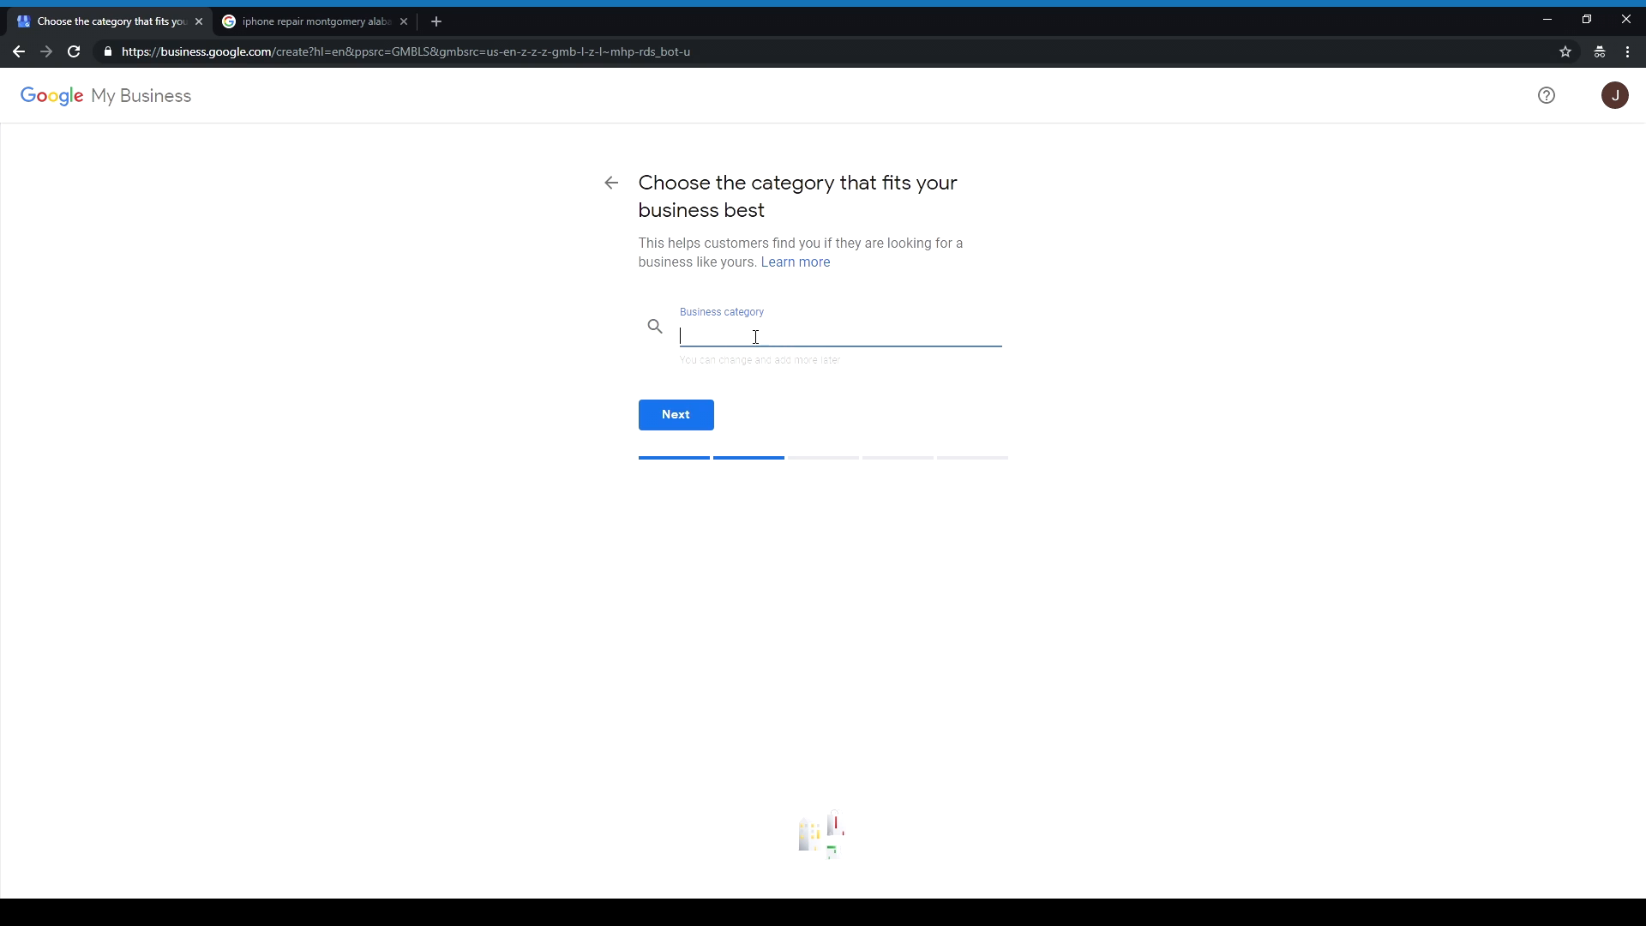
text(P)
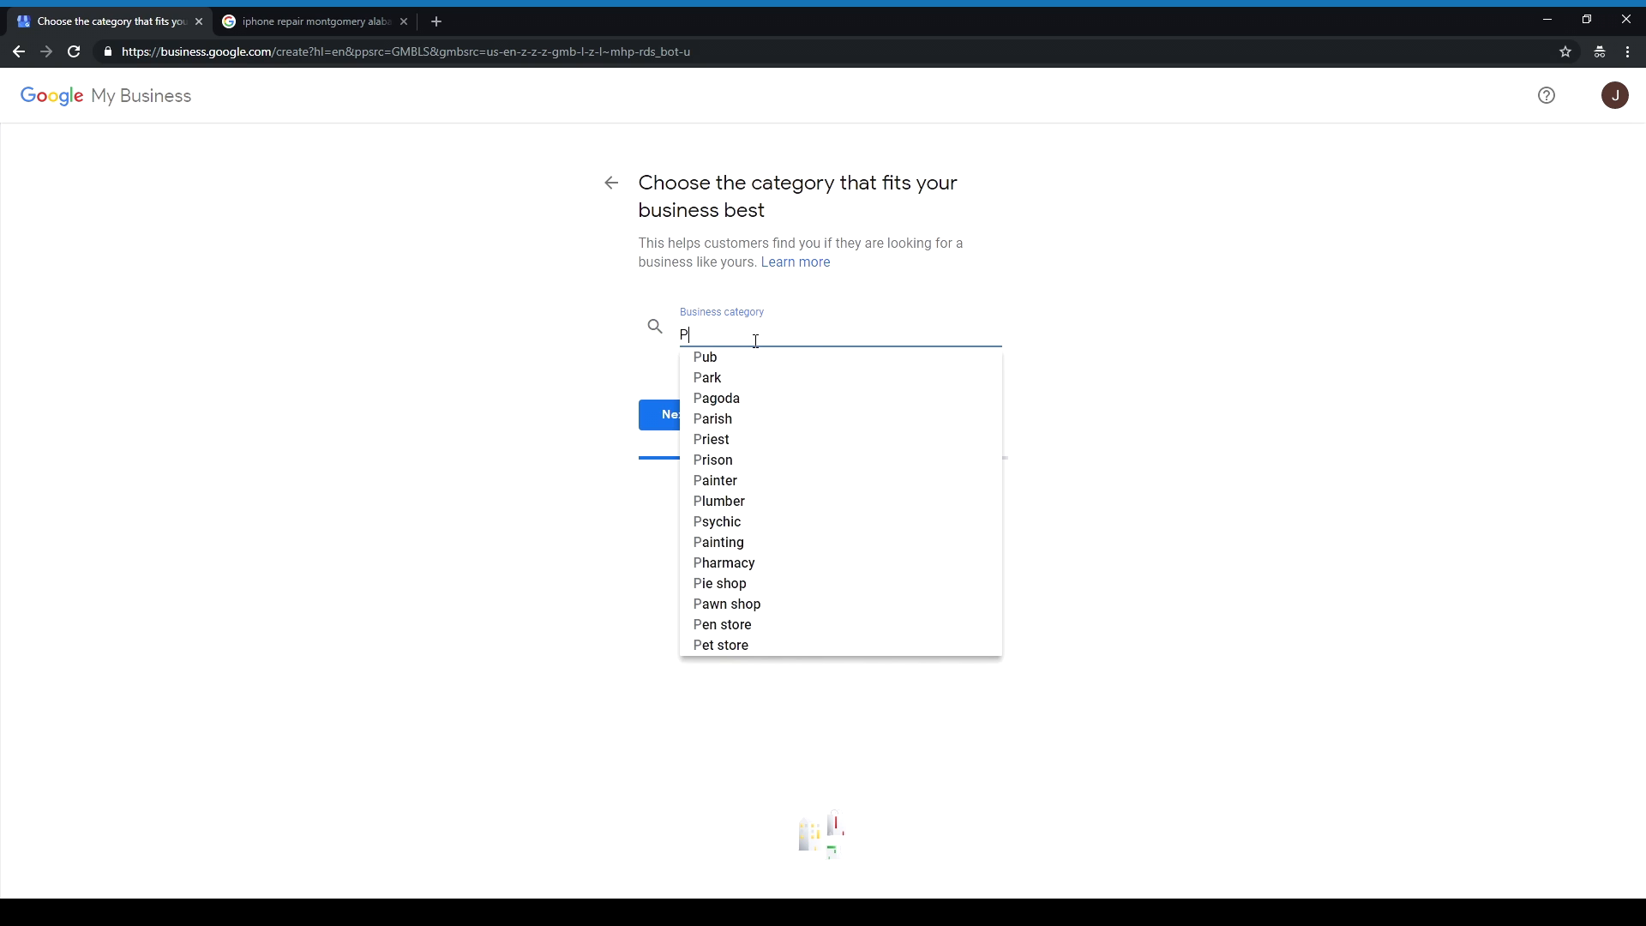
text(hone Repair)
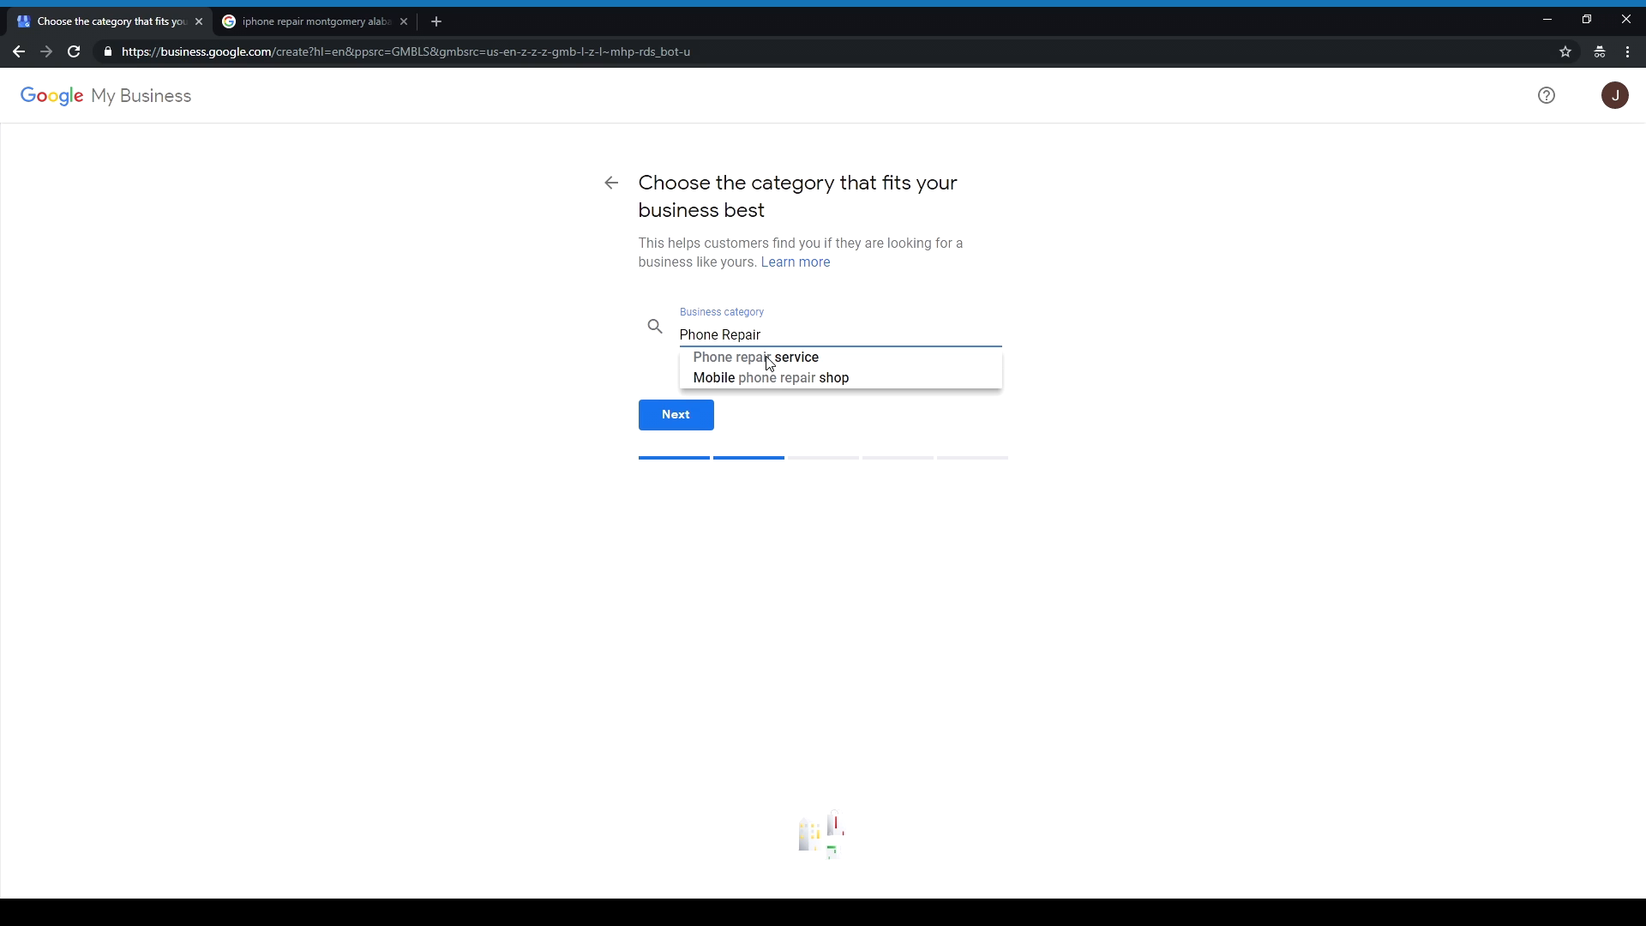
click(774, 362)
click(705, 419)
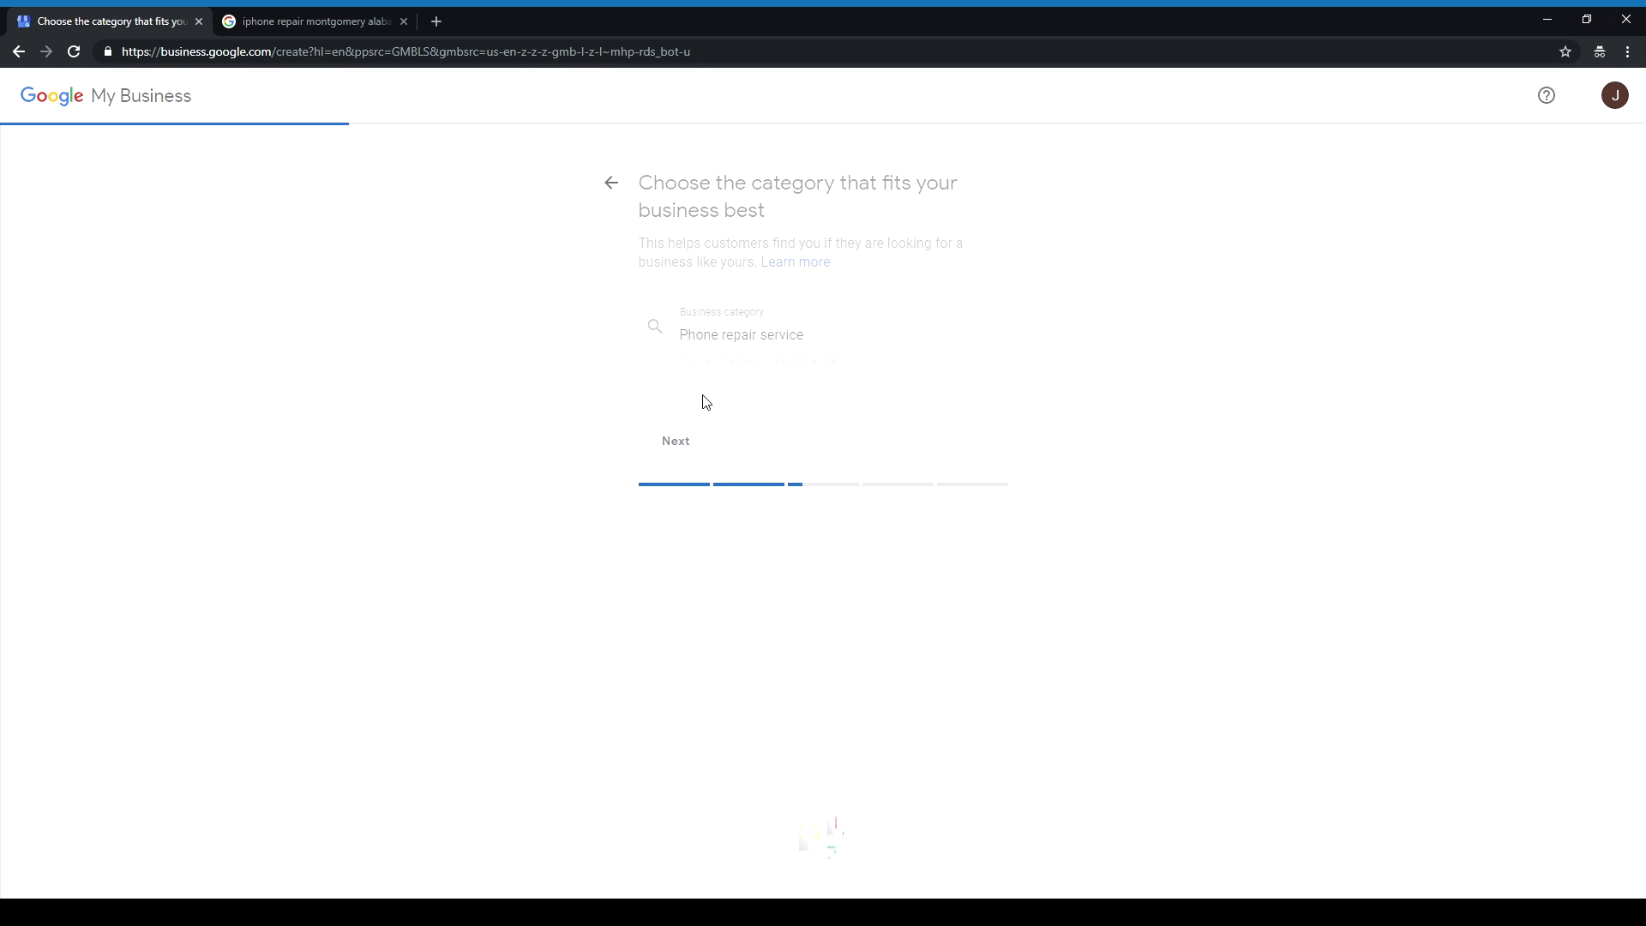
Step: Enter the business's phone number in the Contact phone number field
click(795, 324)
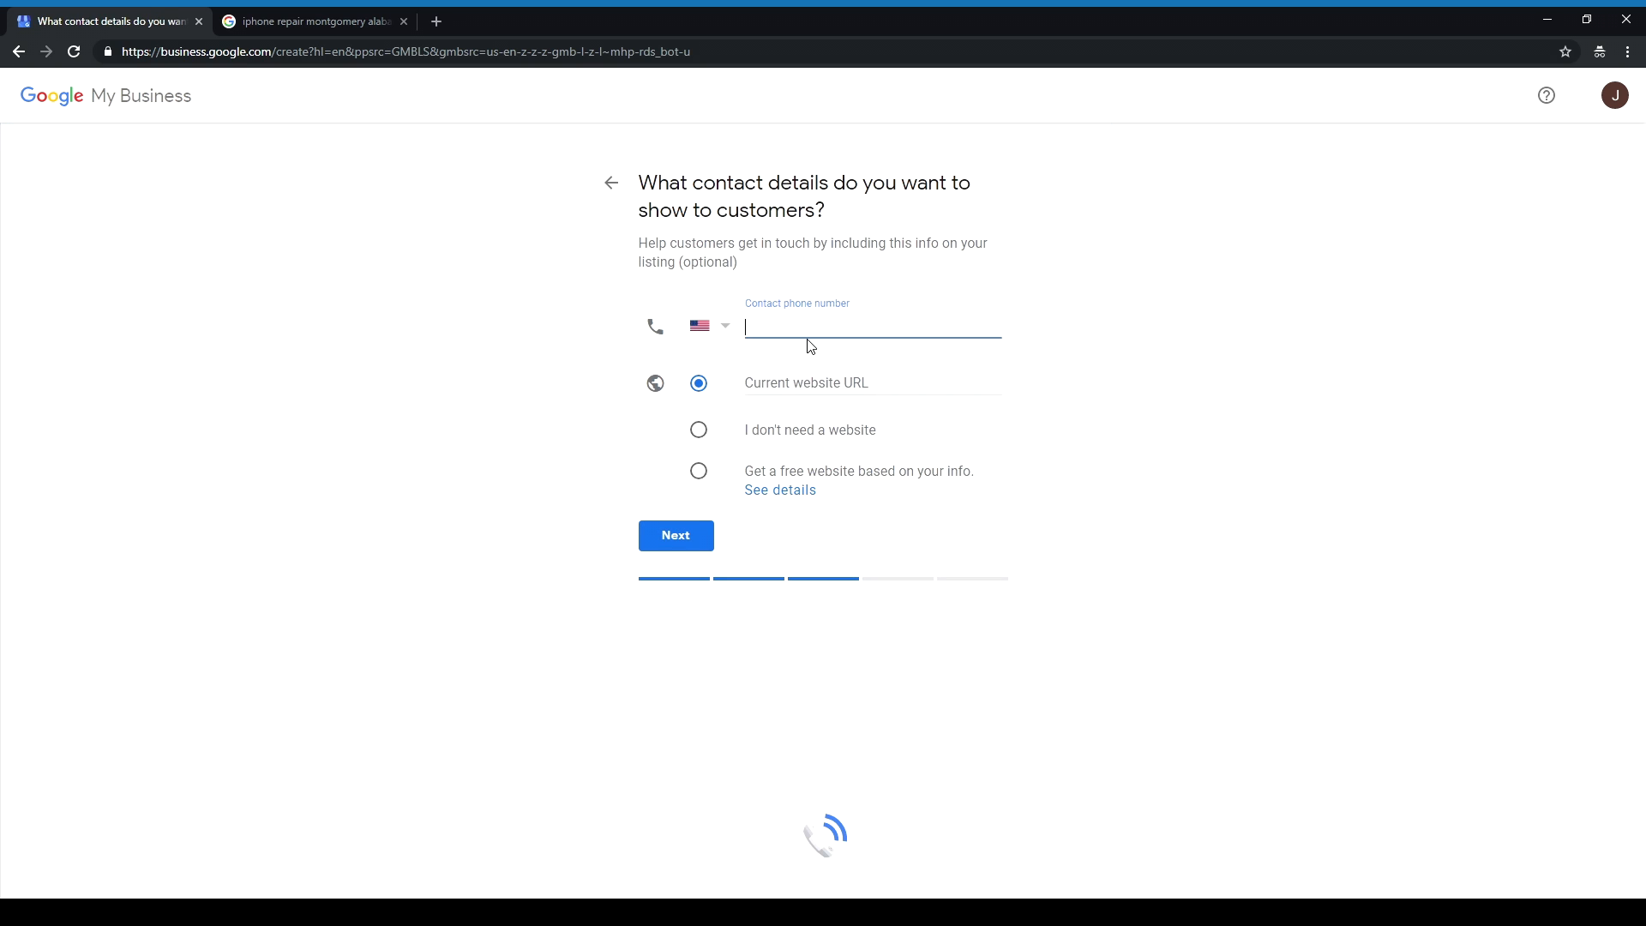
click(1133, 360)
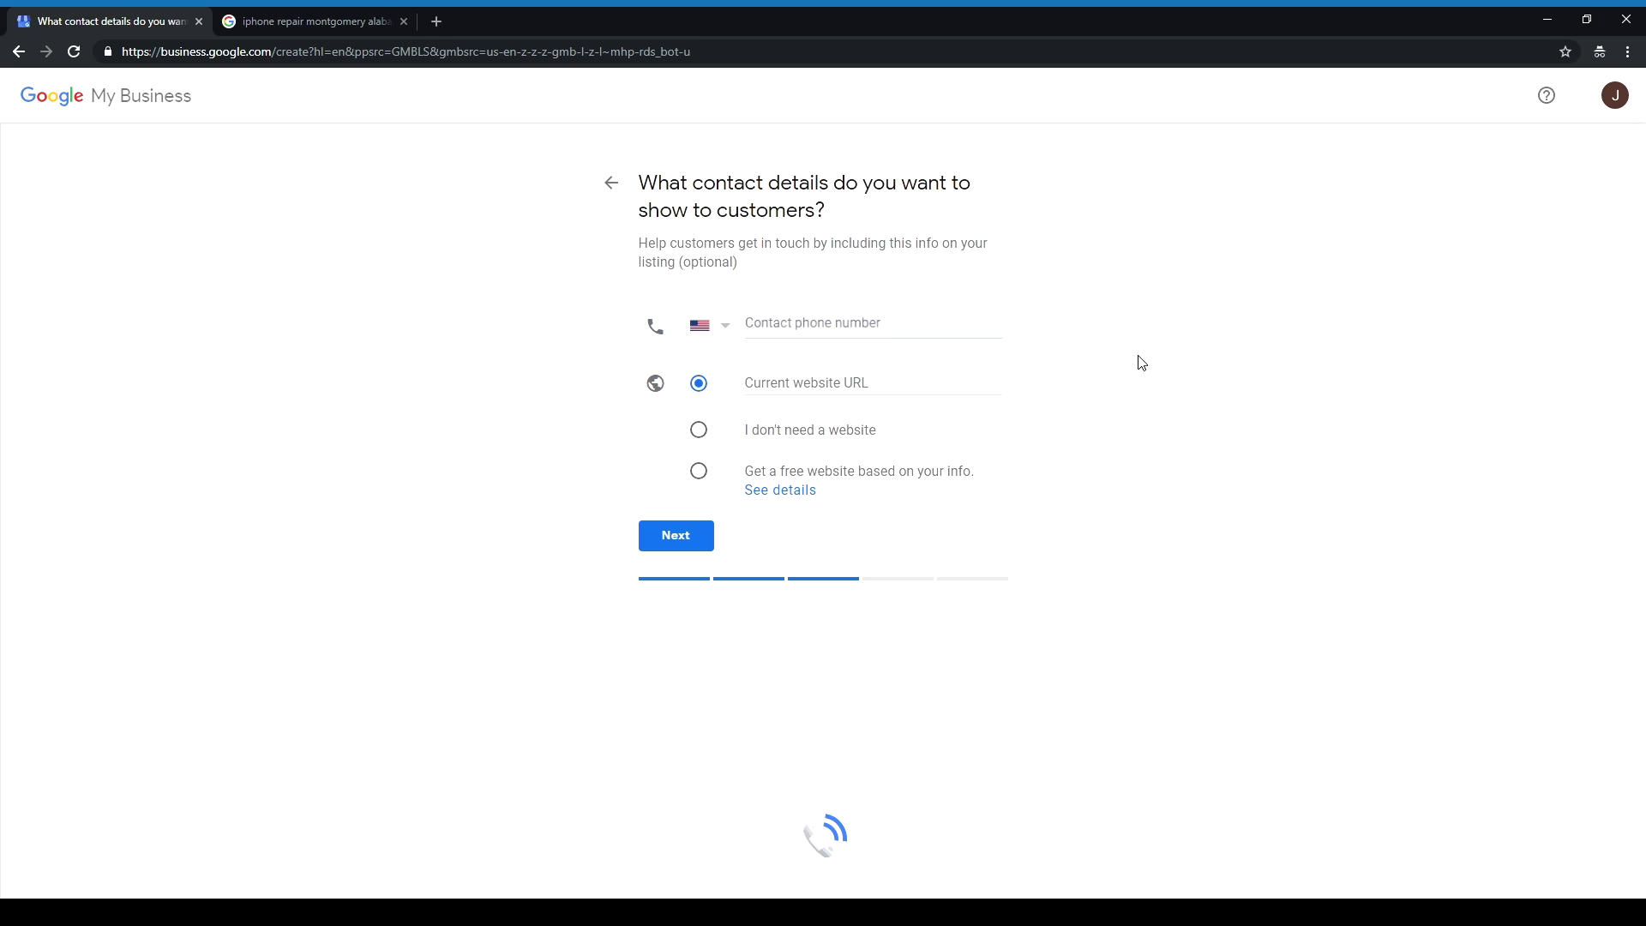
click(907, 327)
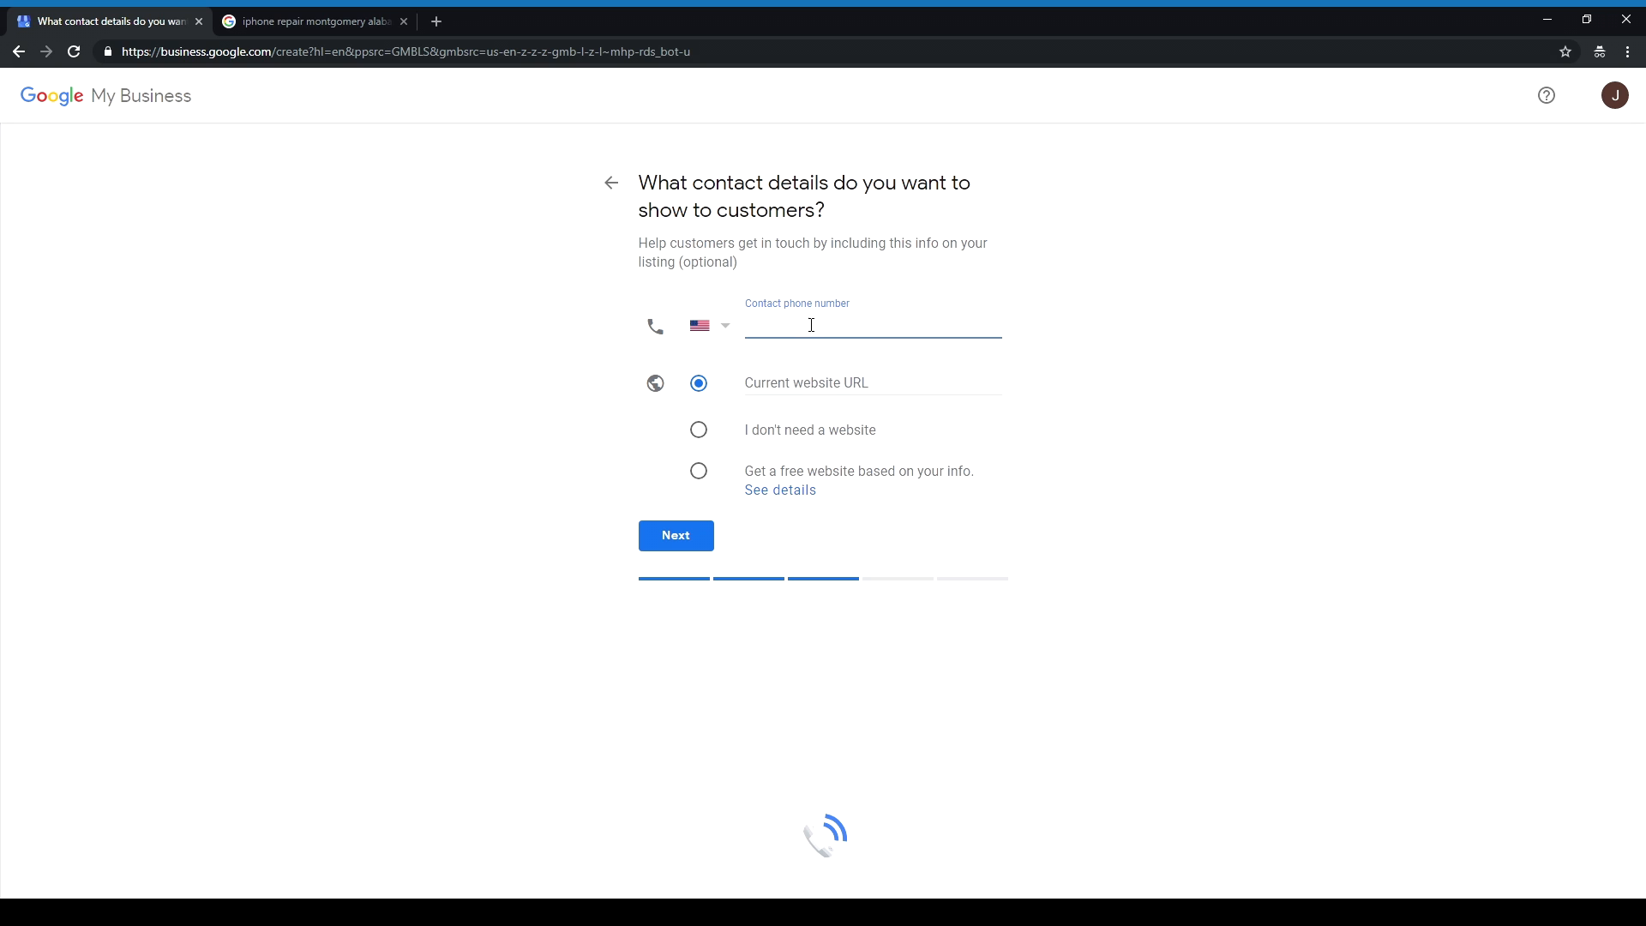
click(1065, 341)
click(882, 327)
click(1067, 341)
click(925, 321)
Step: Select the entered phone number digits in the field
mouse_move(744, 326)
mouse_down()
mouse_move(847, 348)
mouse_move(820, 327)
mouse_move(748, 327)
mouse_move(834, 329)
mouse_move(746, 329)
mouse_up()
double_click(833, 330)
double_click(784, 329)
double_click(815, 330)
drag(745, 326, 843, 325)
Step: Choose 'Get a free website based on your info' and submit the contact details
click(789, 388)
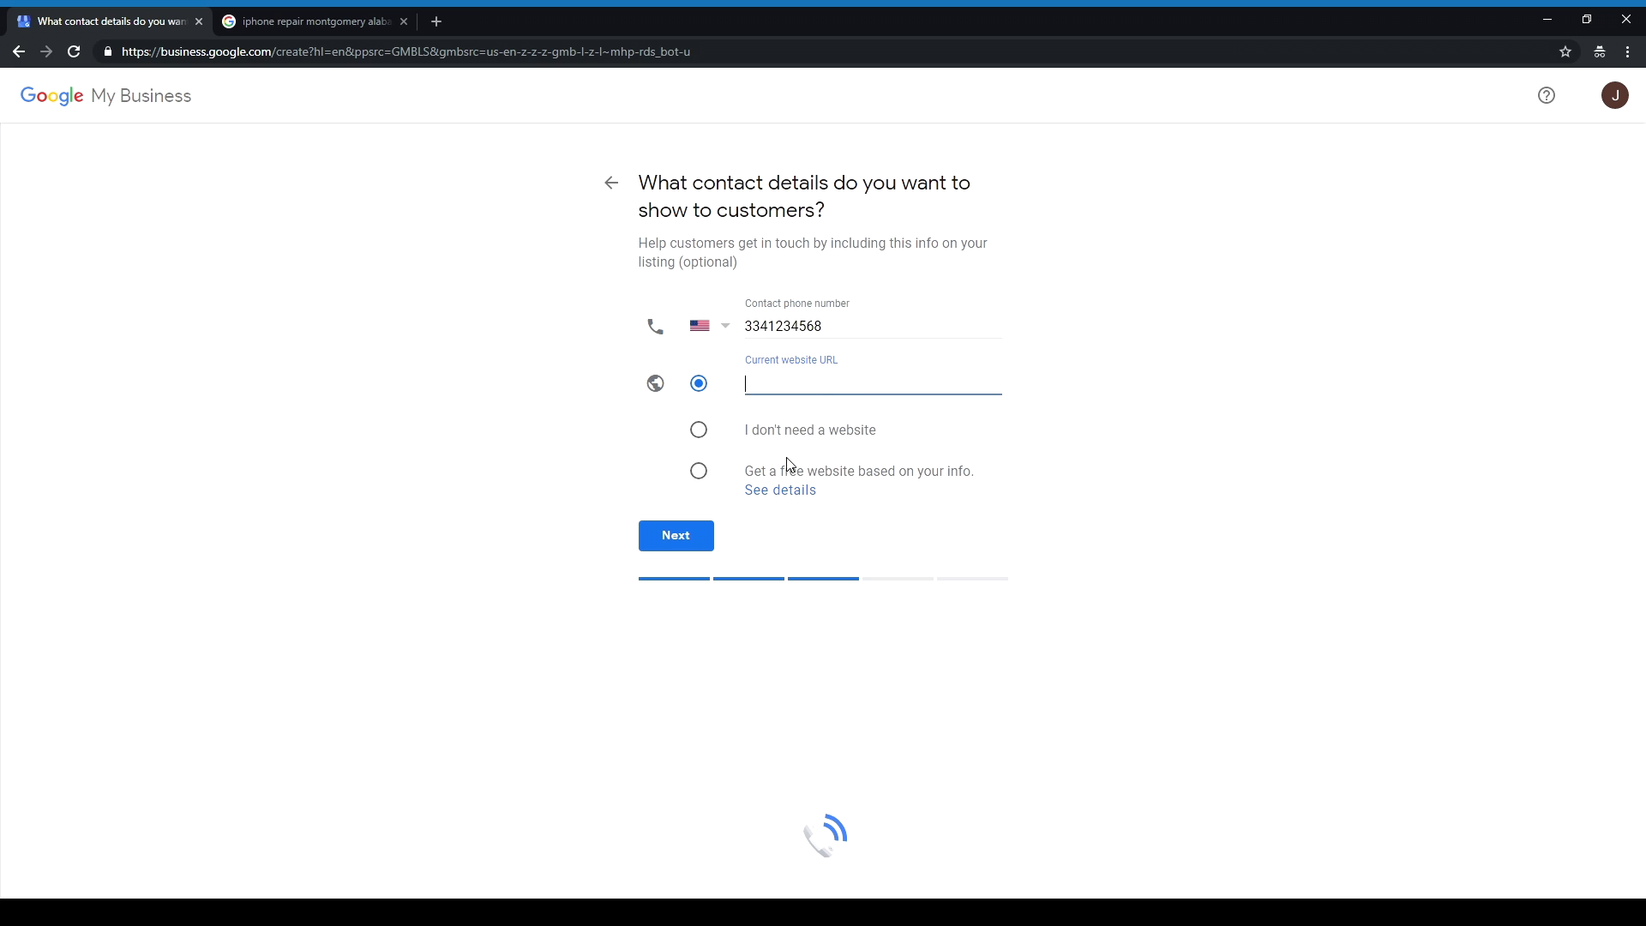
click(700, 436)
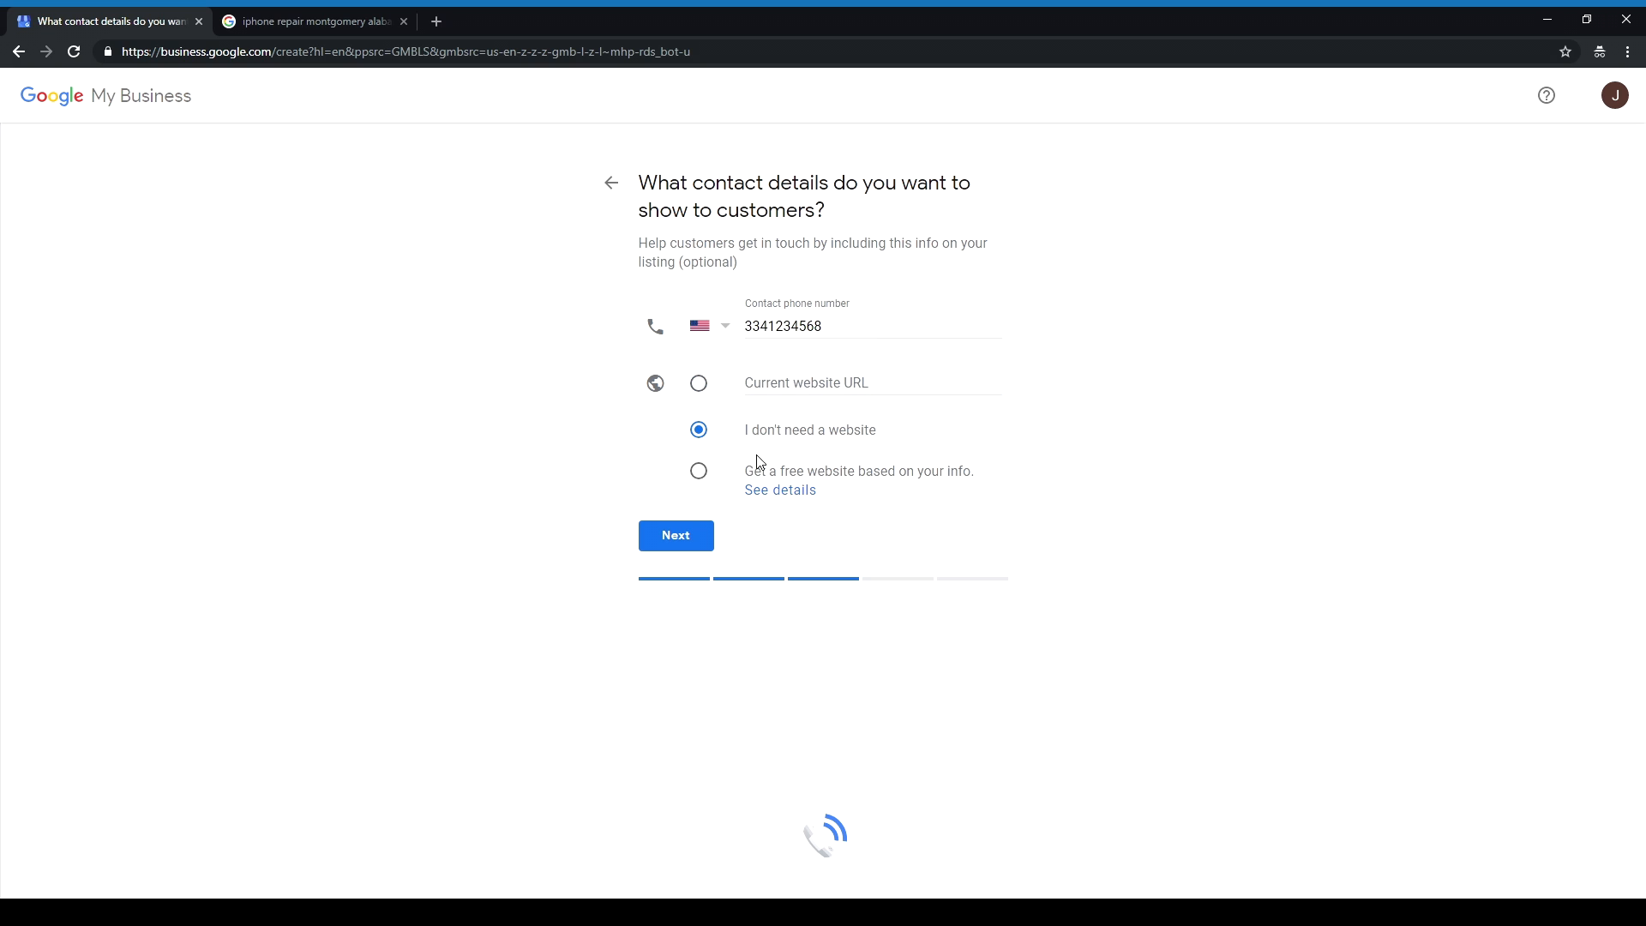
click(699, 473)
click(694, 383)
click(698, 470)
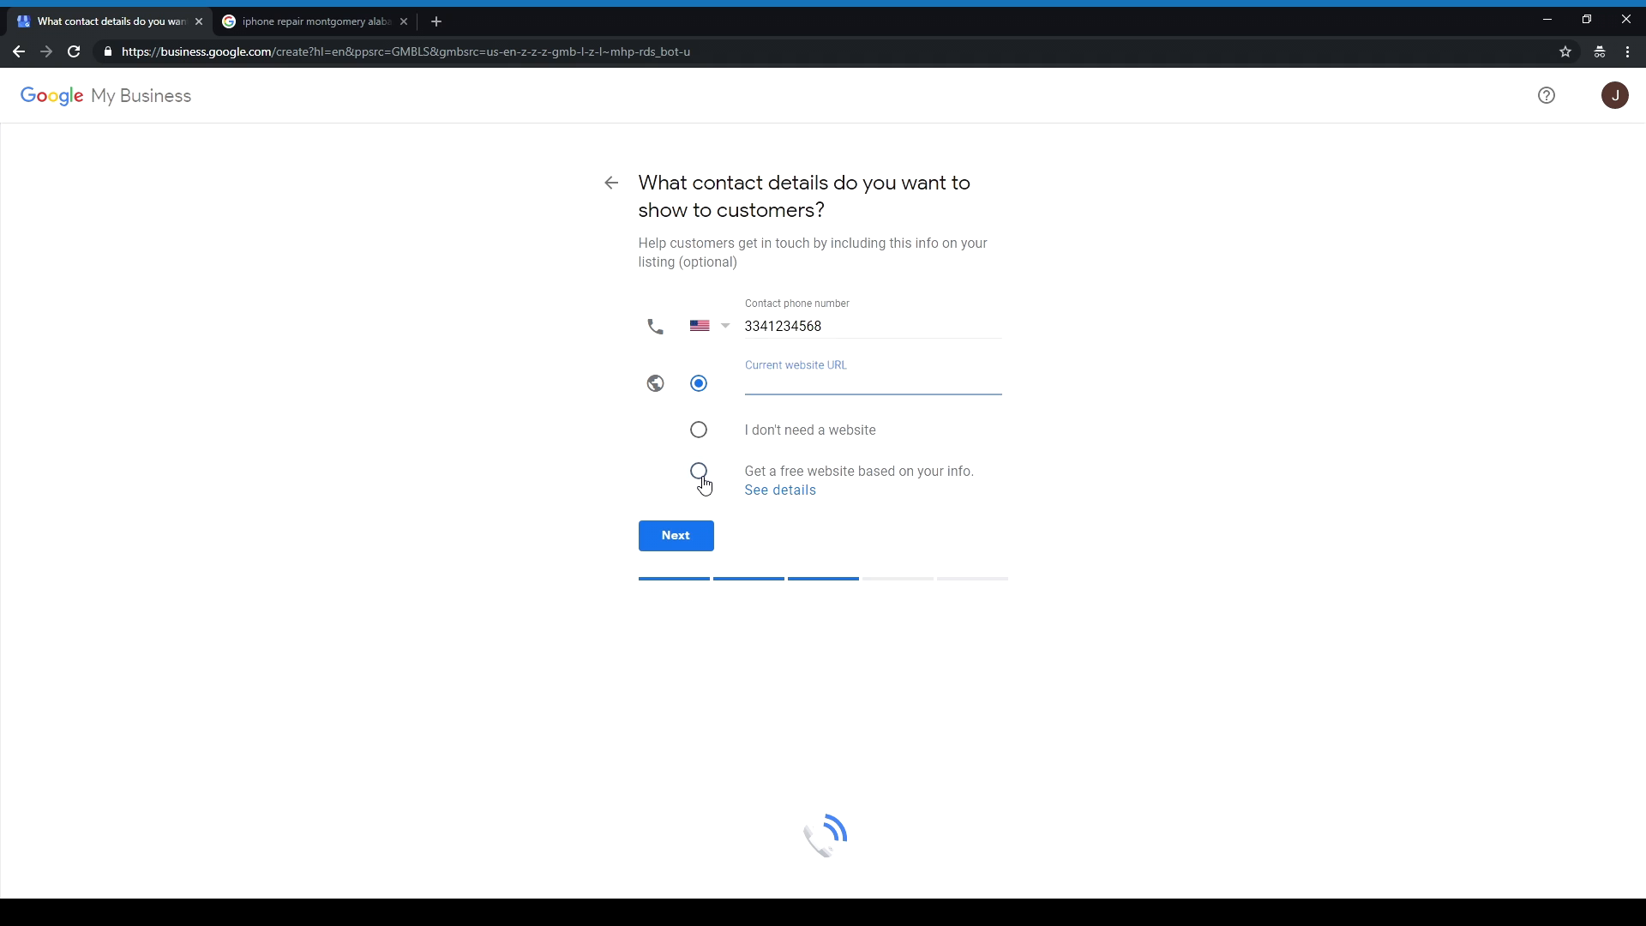
drag(762, 476, 900, 487)
click(911, 481)
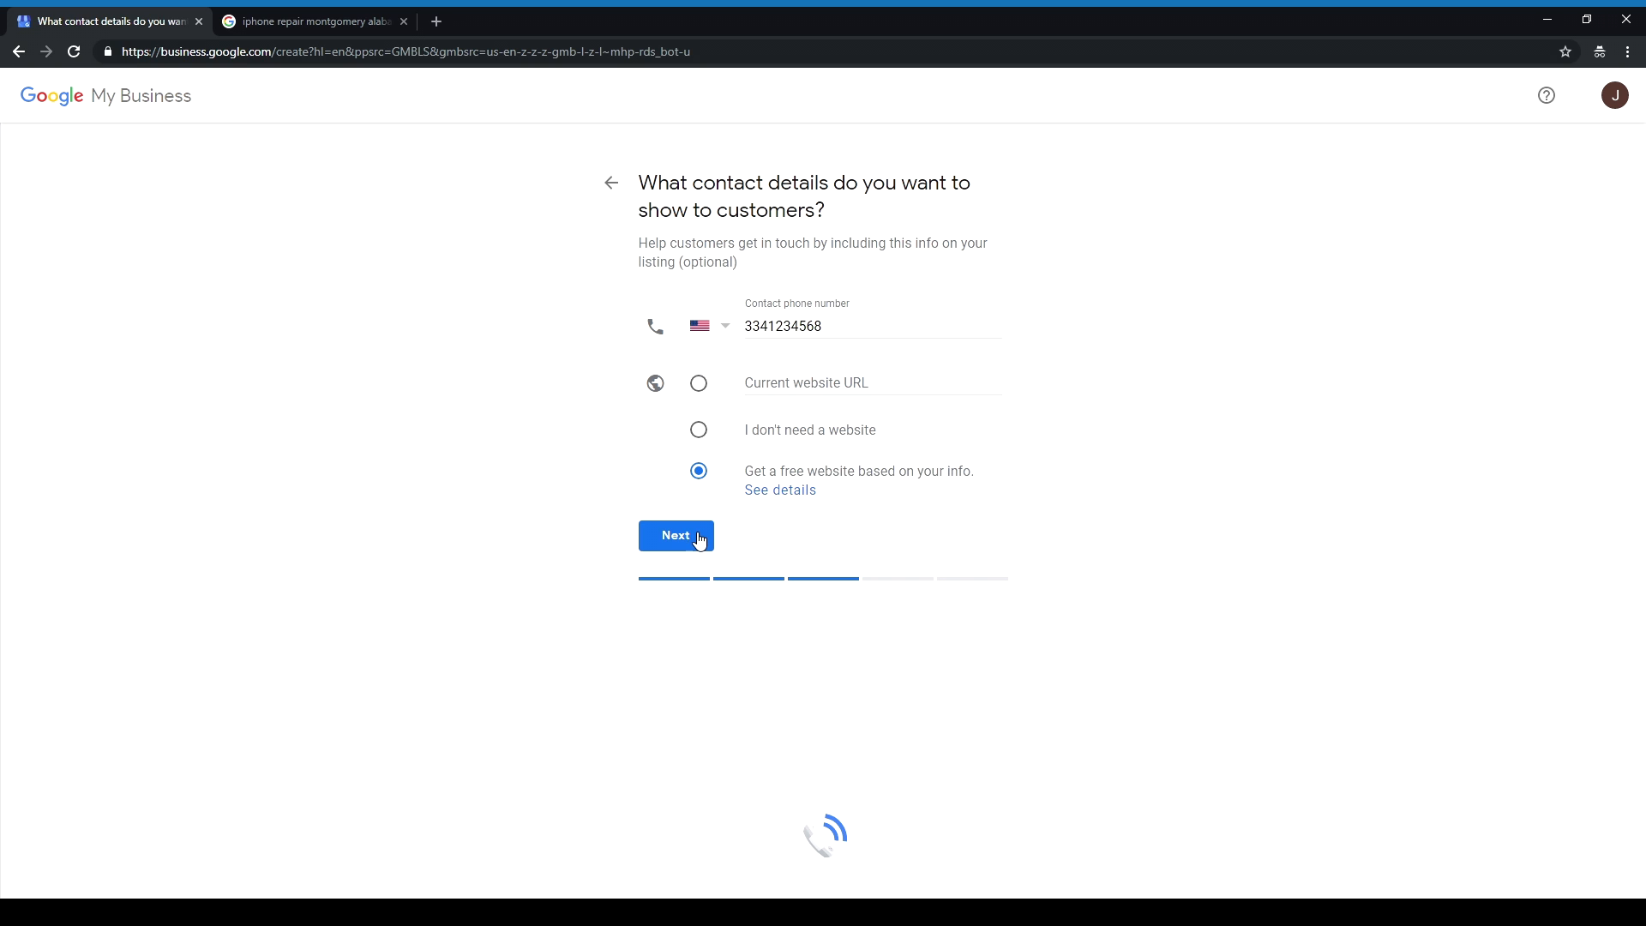
click(699, 540)
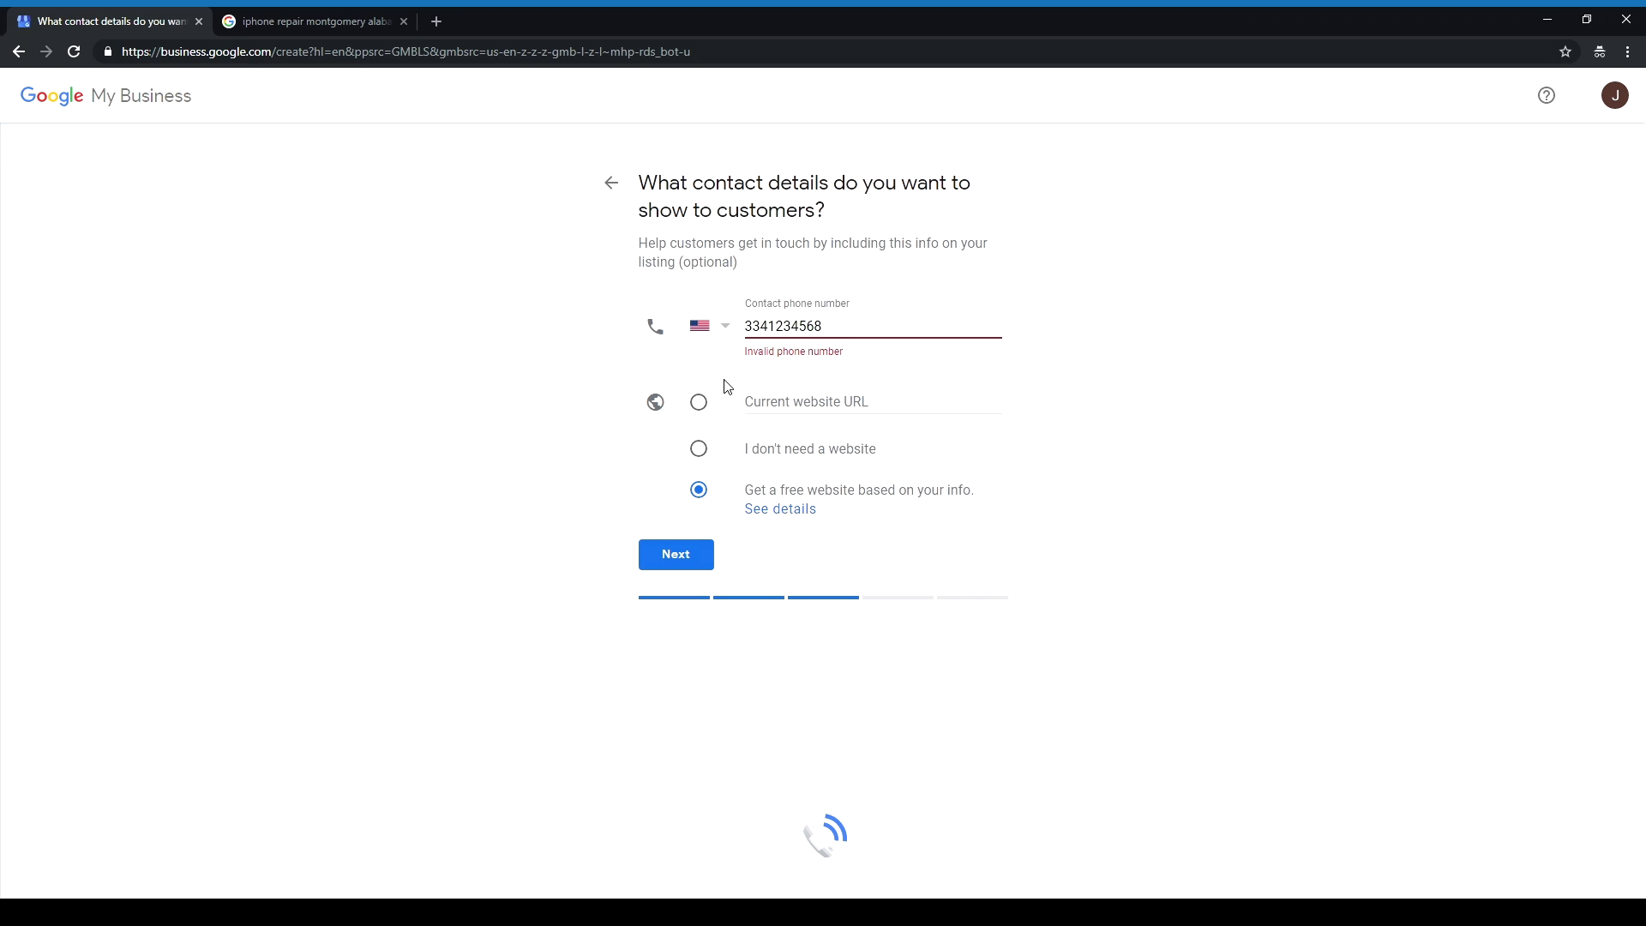
drag(824, 327, 769, 328)
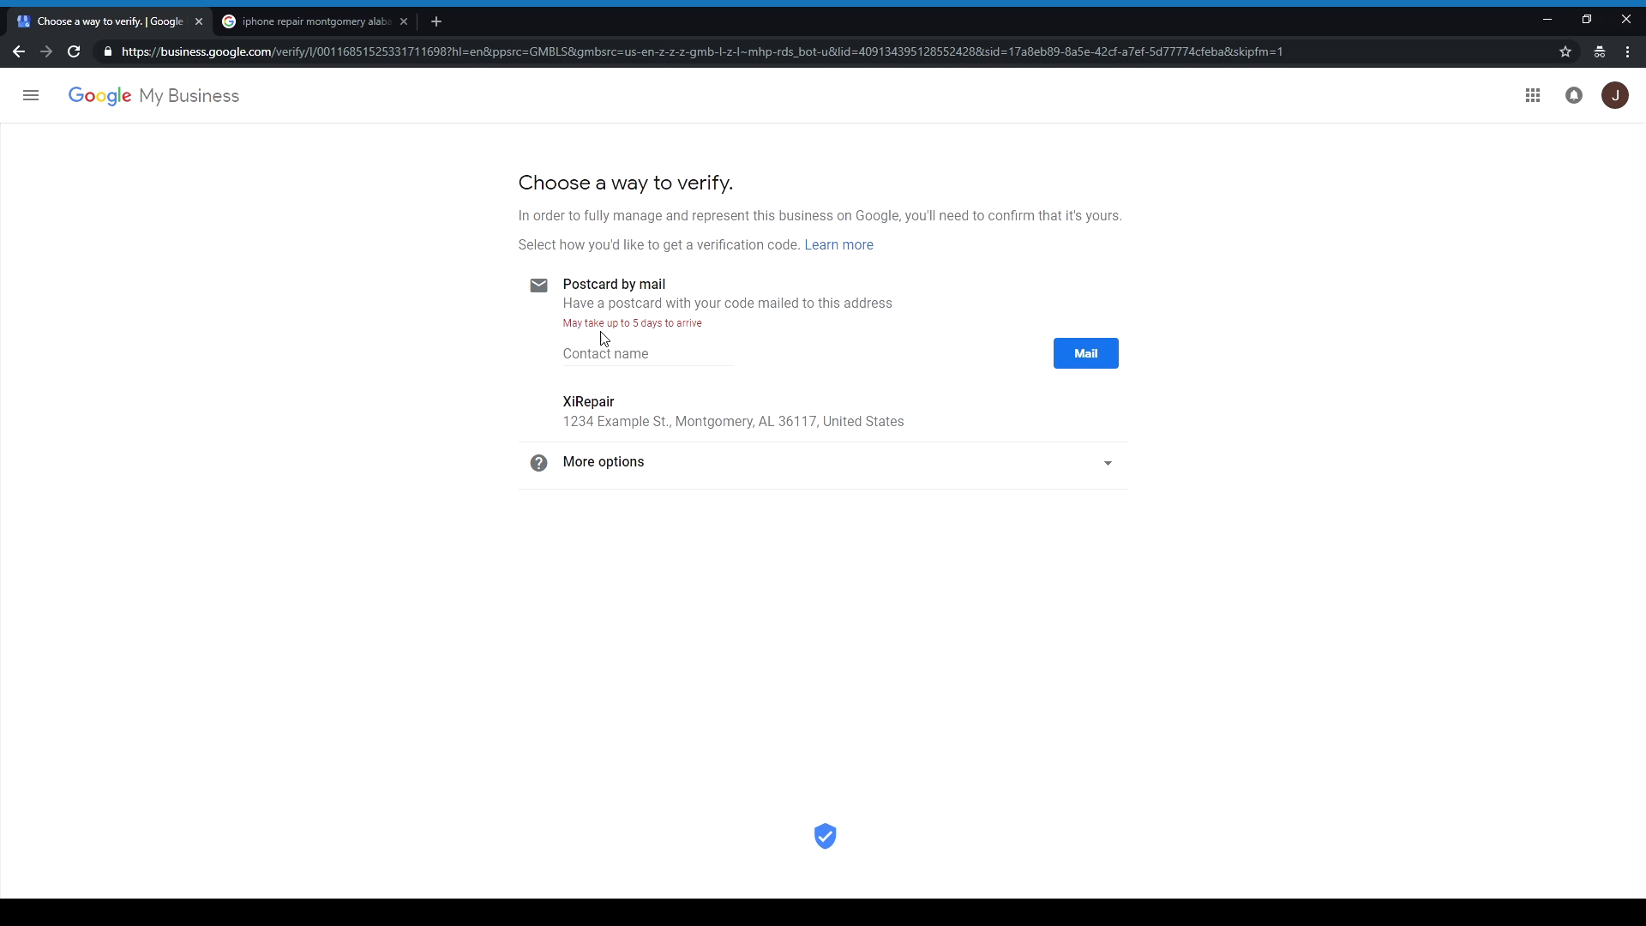
Step: Select the mailing address, then enter the contact's full name in the postcard's Contact name field
mouse_move(571, 421)
mouse_down()
mouse_move(923, 436)
mouse_move(558, 423)
mouse_up()
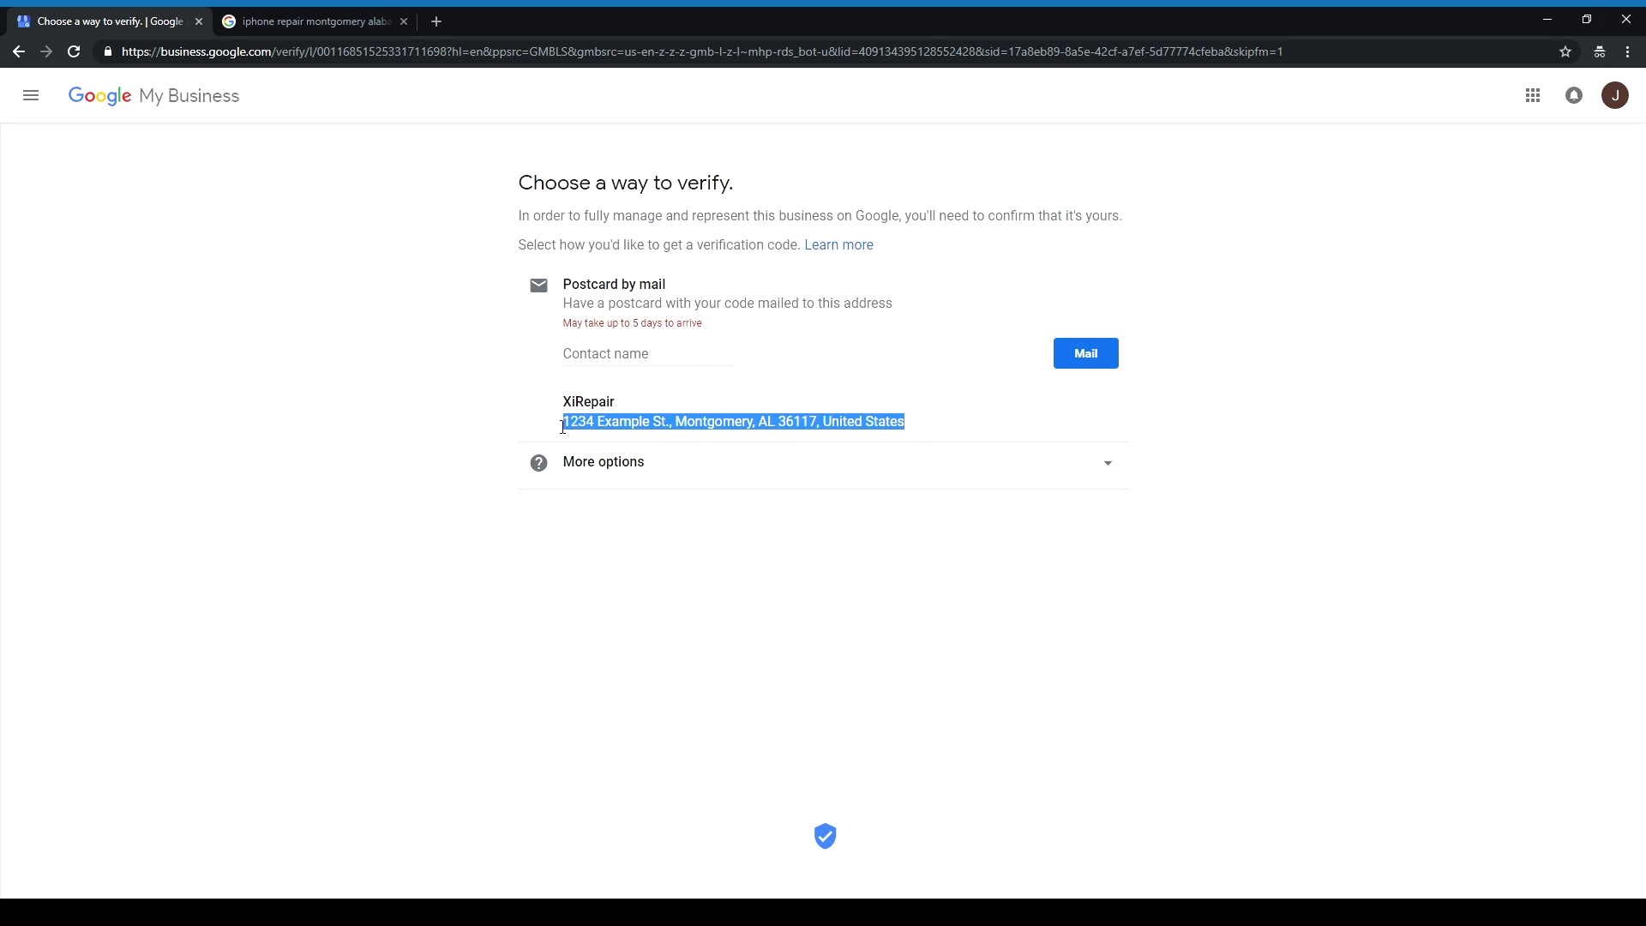
click(555, 423)
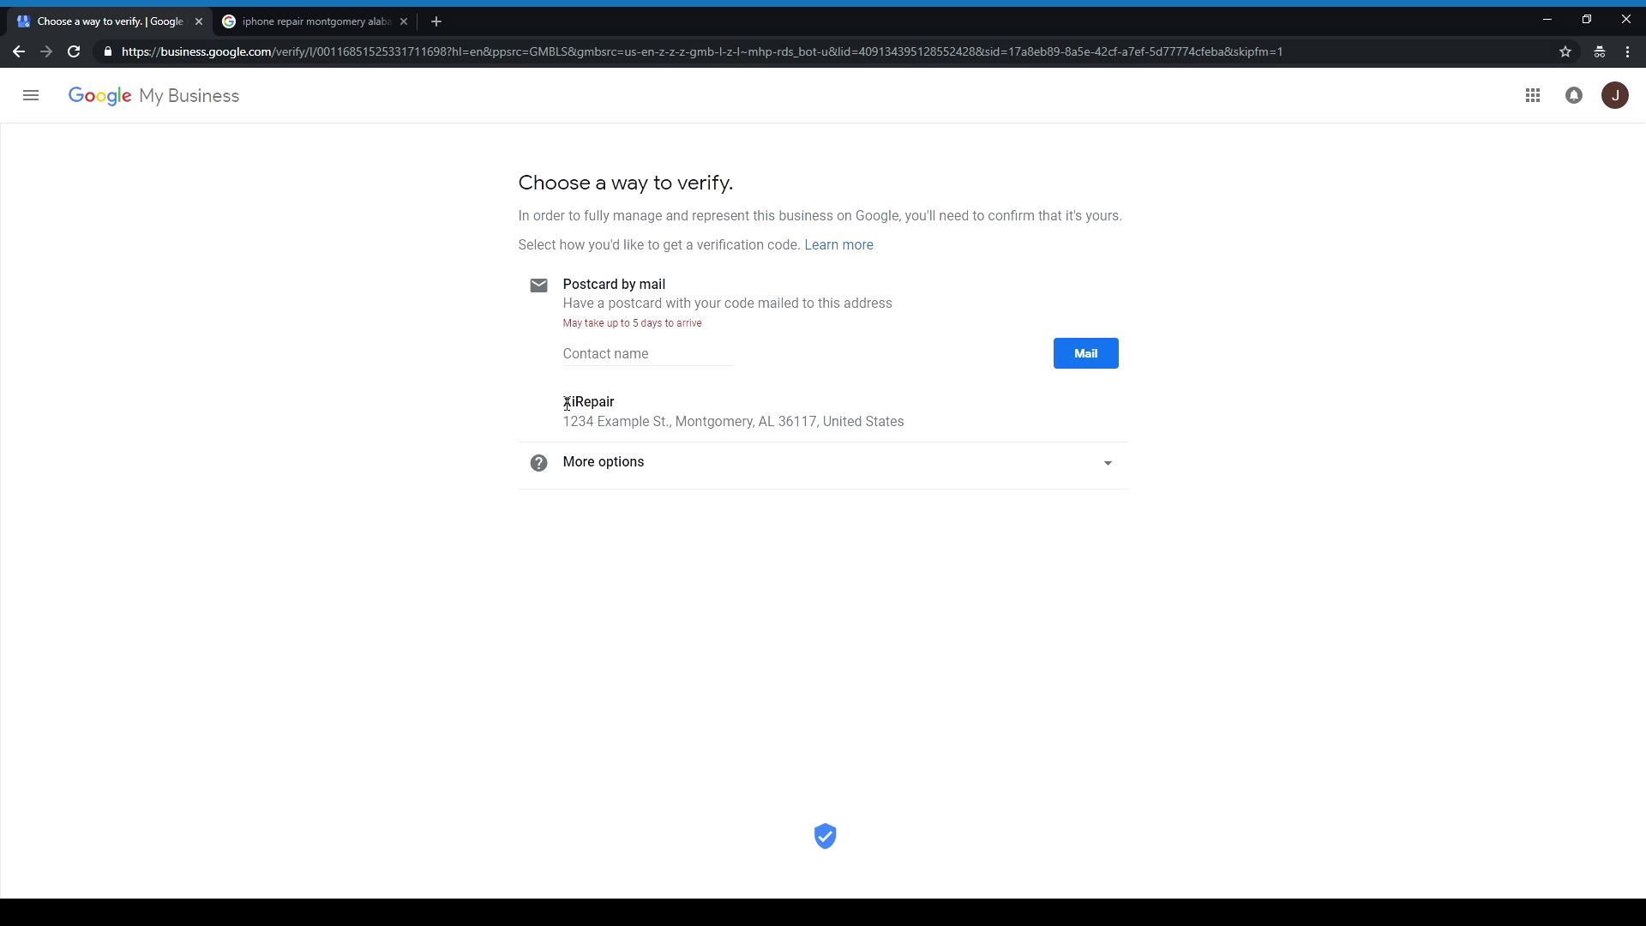
click(626, 356)
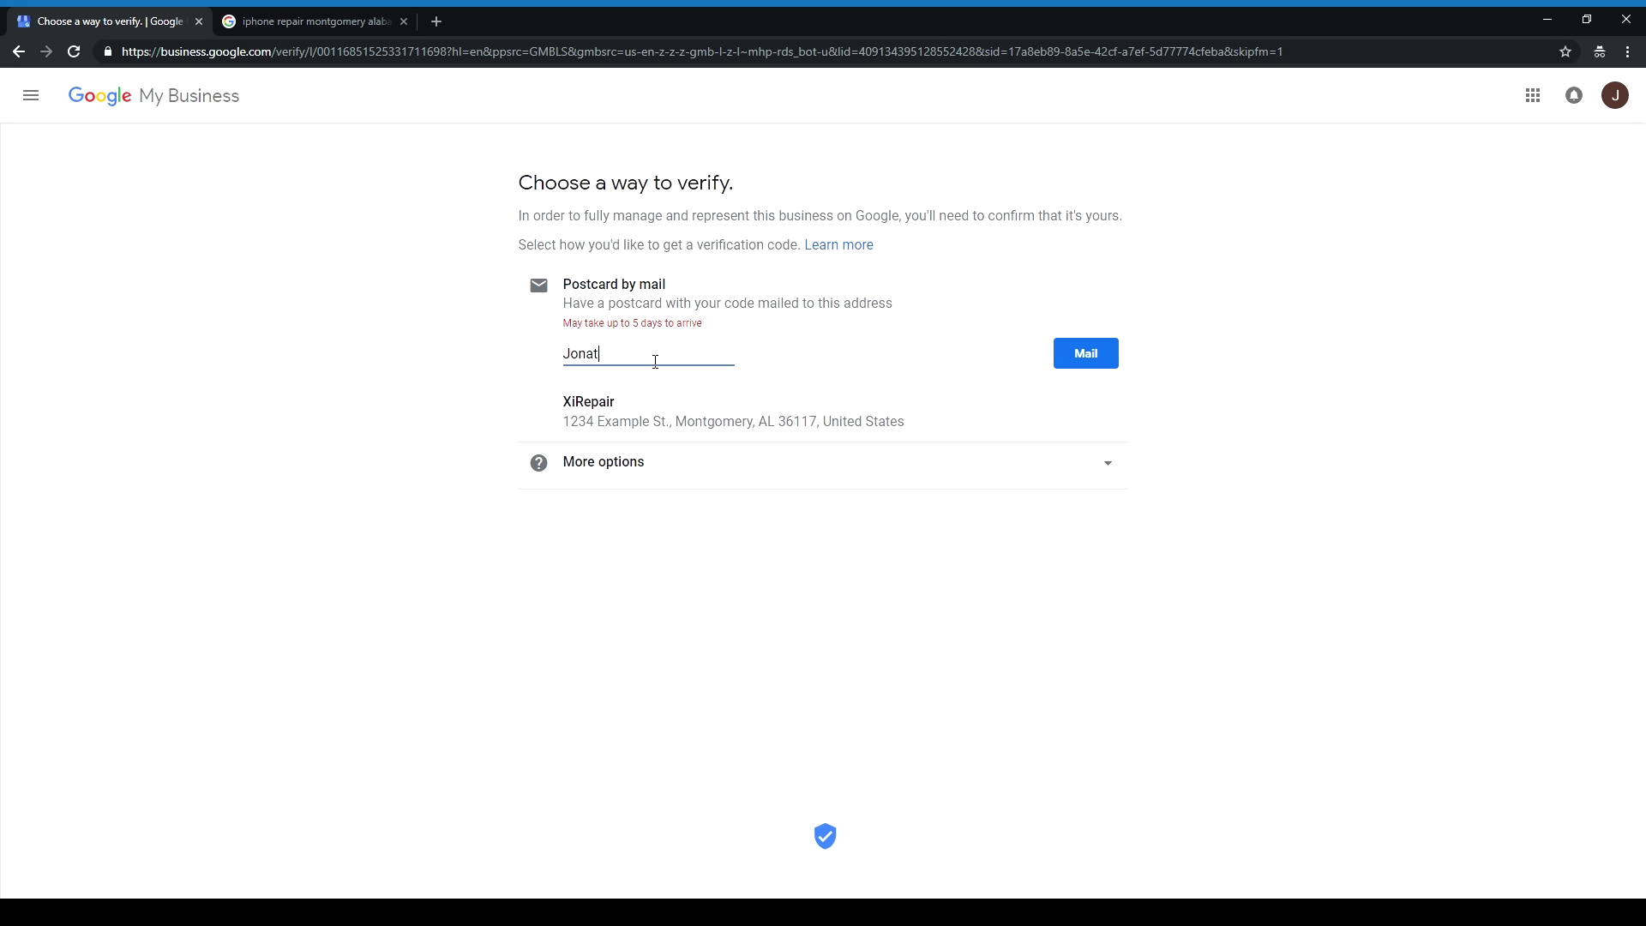
Step: Highlight the business name, address and the Postcard by mail description
drag(917, 427, 566, 407)
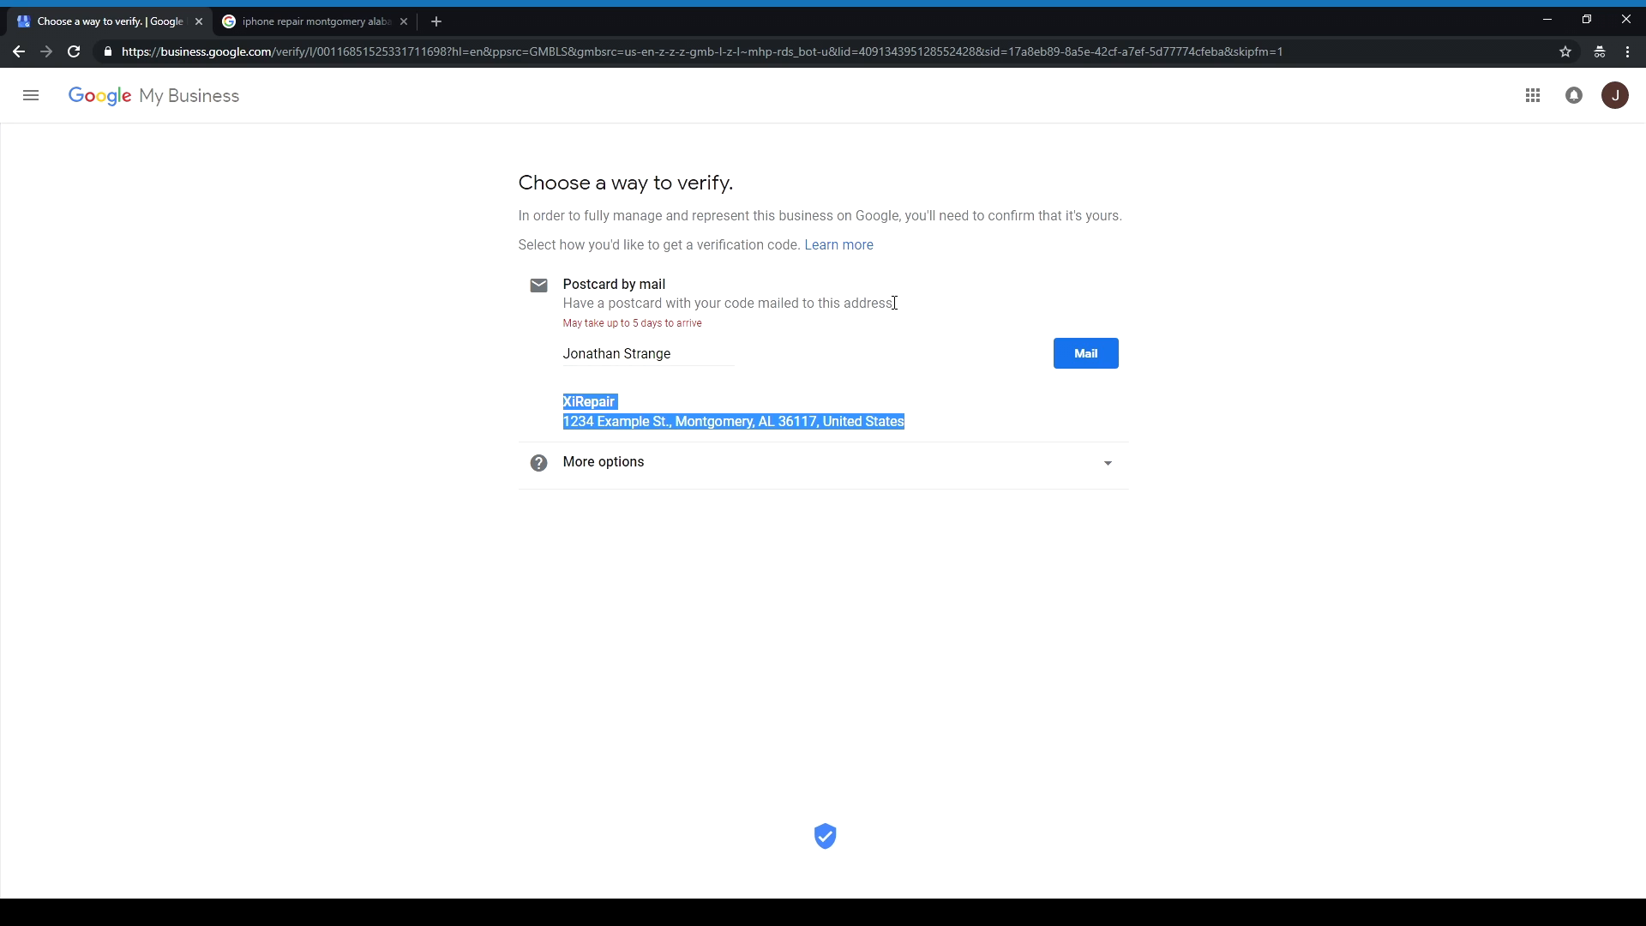
mouse_move(897, 305)
mouse_down()
mouse_move(564, 294)
mouse_move(896, 313)
mouse_up()
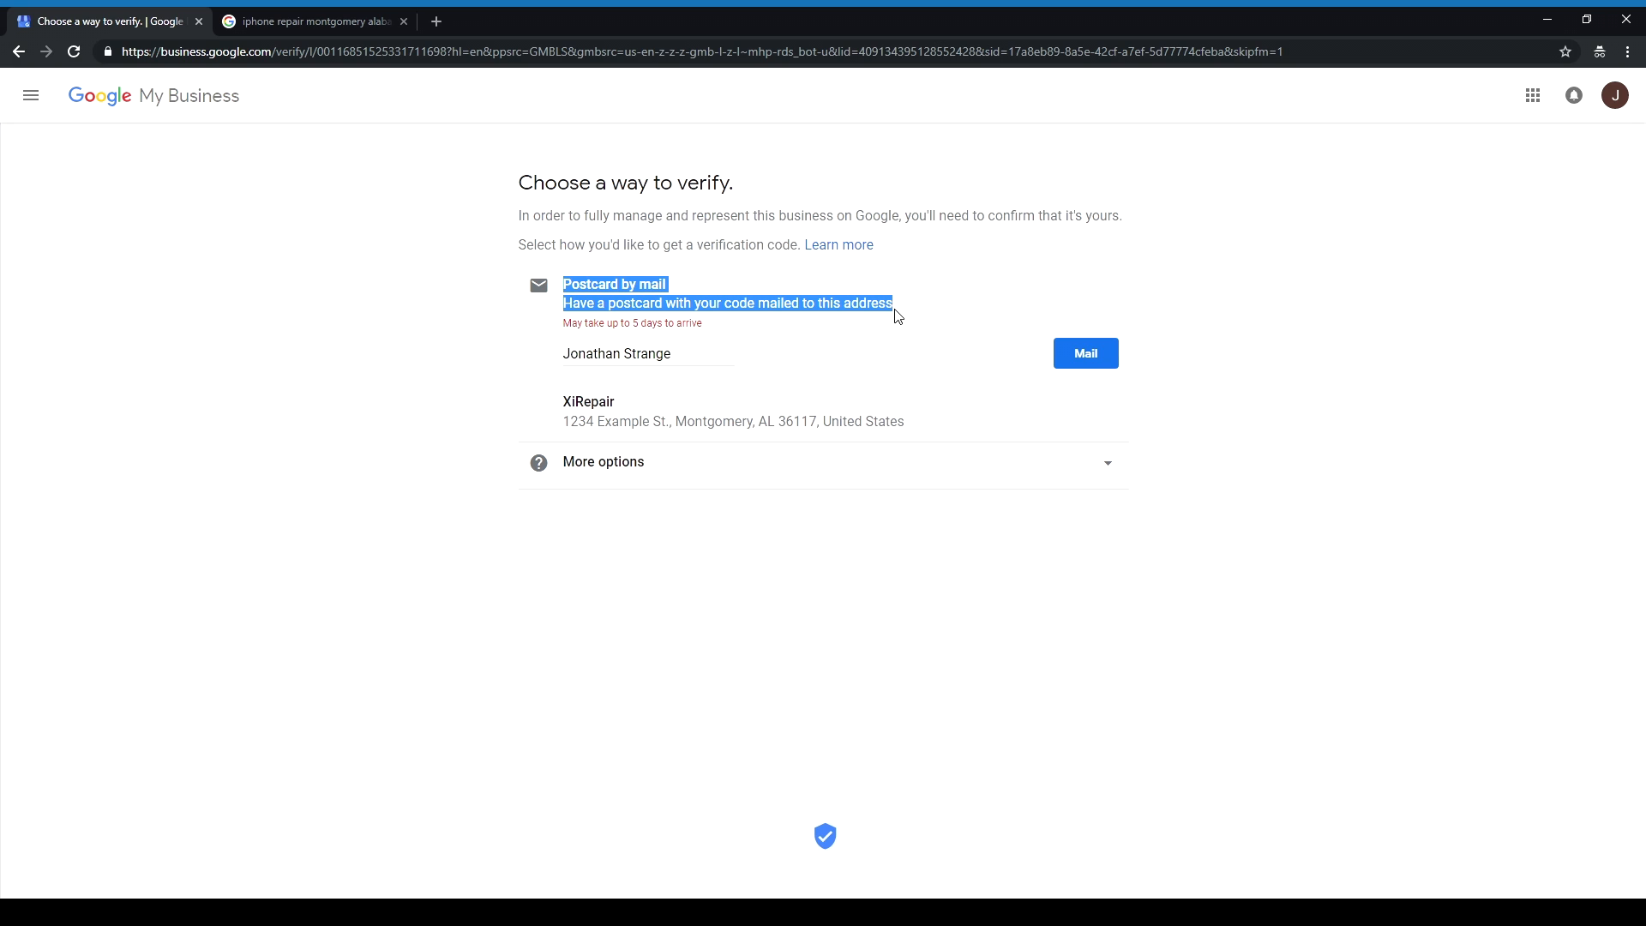
drag(892, 308, 580, 287)
Step: Switch to the 'iphone repair montgomery' search tab showing XiRepair's listing and map
click(380, 22)
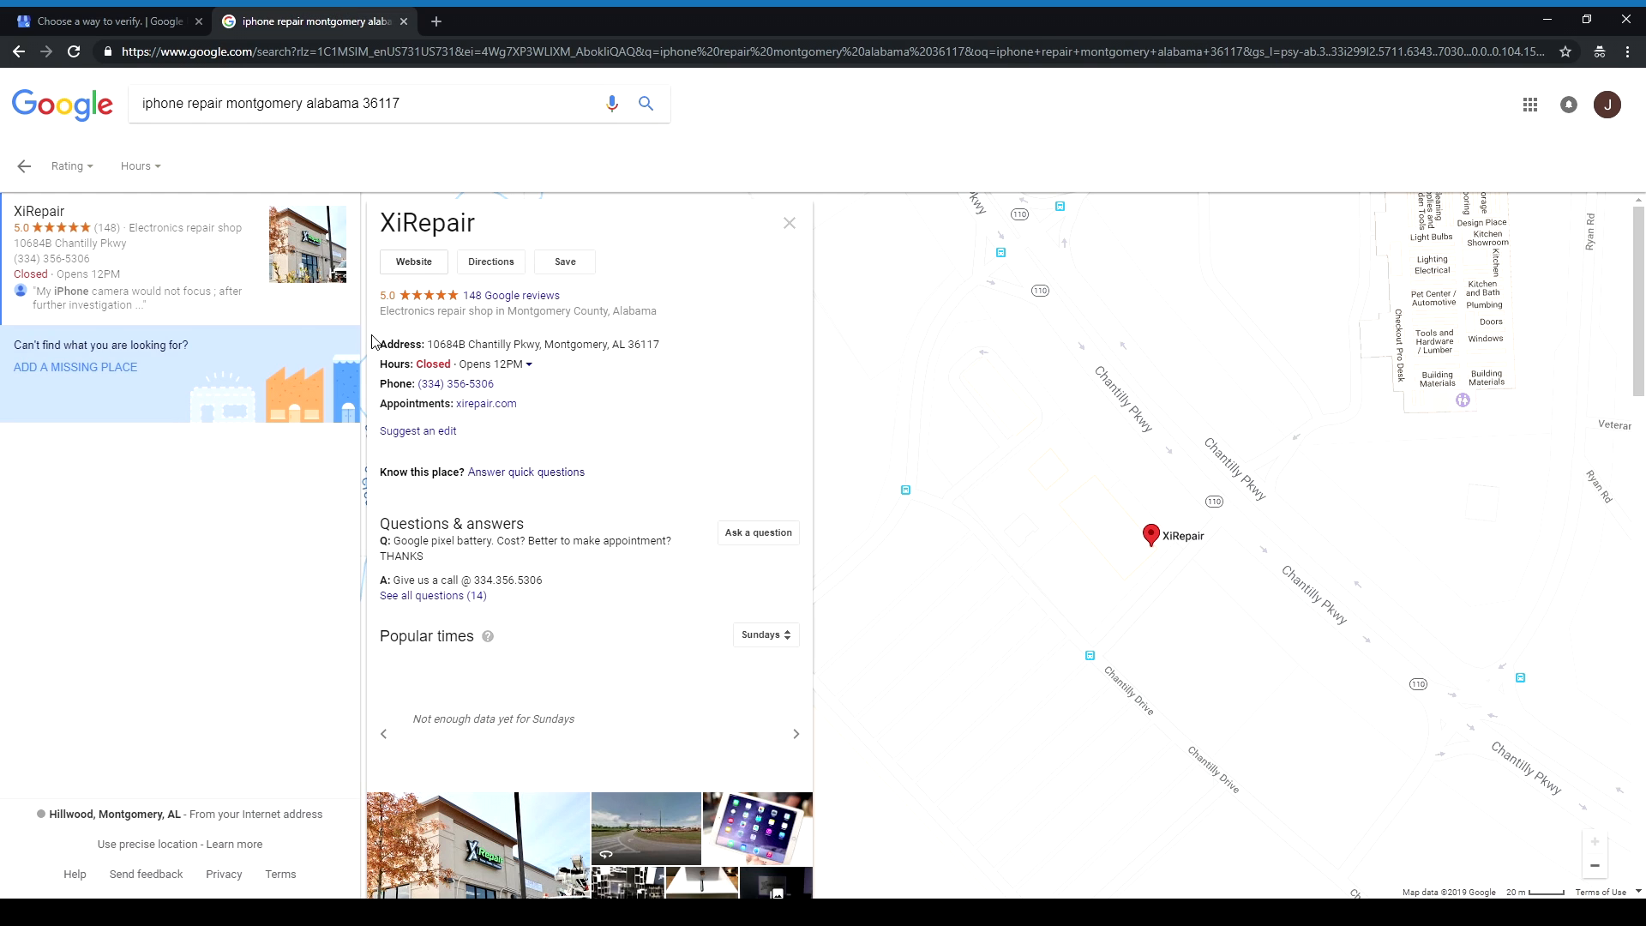